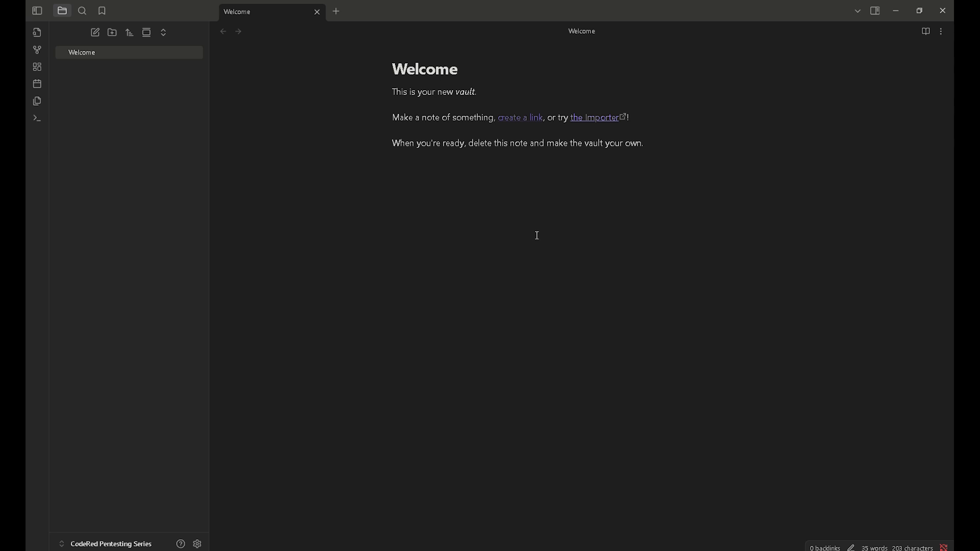
- Retitle the Welcome note as Metasploitable and delete all of its body text
{"action": "left_click", "coordinate": [685, 151]}
{"action": "left_click", "coordinate": [474, 72]}
{"action": "left_click_drag", "start_coordinate": [472, 71], "coordinate": [364, 74]}
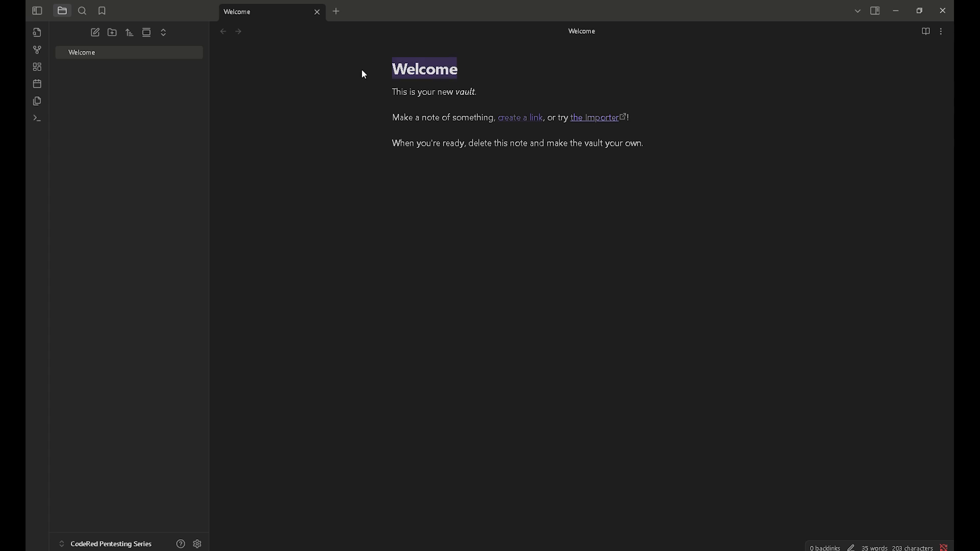
{"action": "type", "text": "Metaspl"}
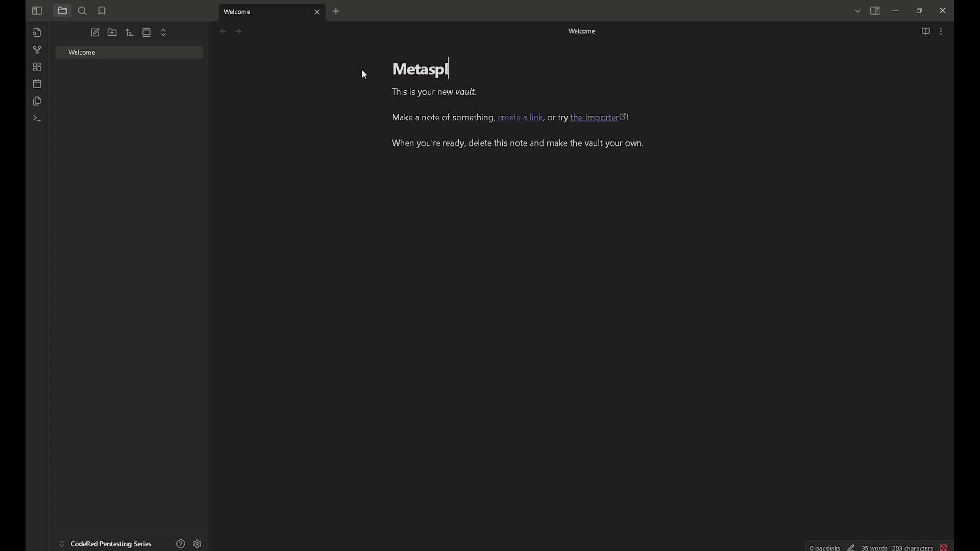
{"action": "type", "text": "oitable"}
{"action": "left_click_drag", "start_coordinate": [679, 149], "coordinate": [389, 87]}
{"action": "key", "text": "BackSpace"}
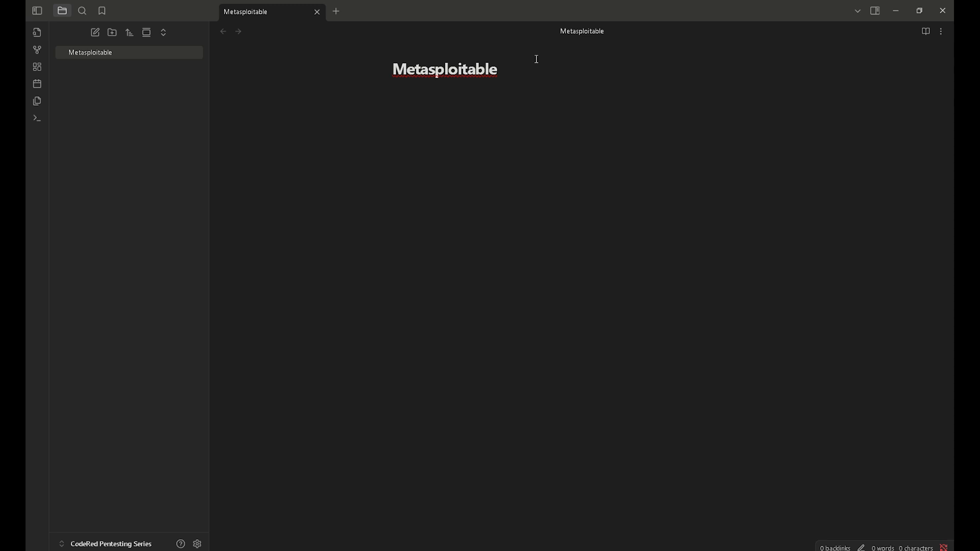
{"action": "left_click", "coordinate": [507, 76]}
{"action": "double_click", "coordinate": [406, 78]}
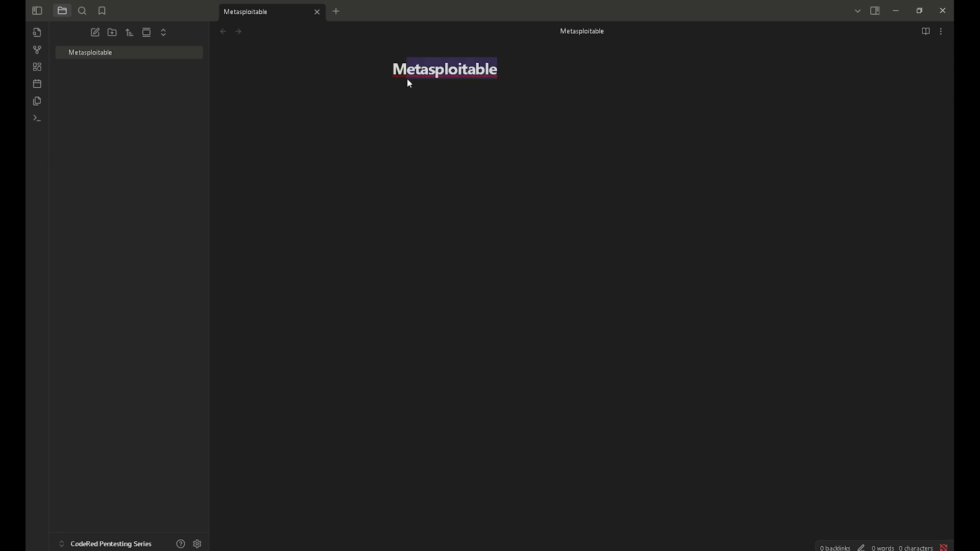
{"action": "key", "text": "BackSpace"}
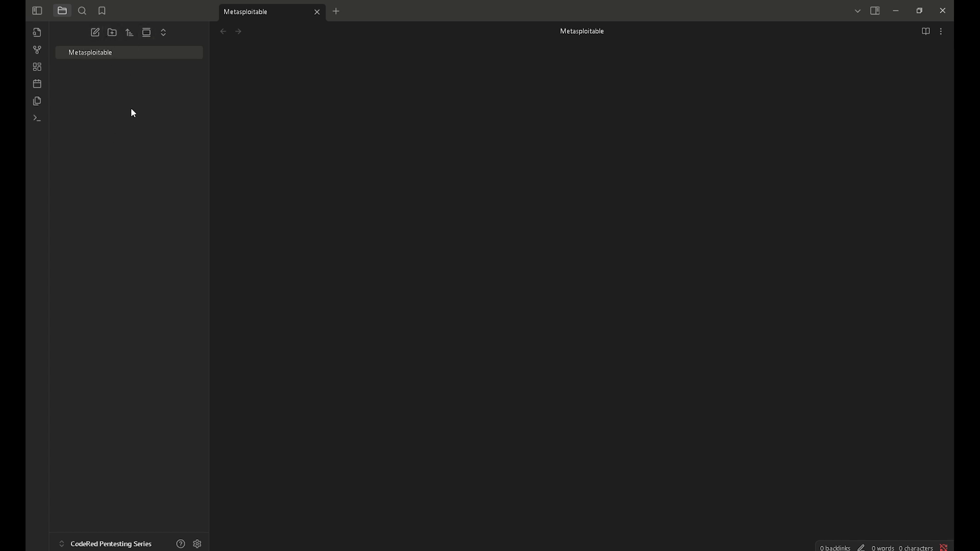
- Create a new folder named Metasploitable in the vault
{"action": "left_click", "coordinate": [113, 33]}
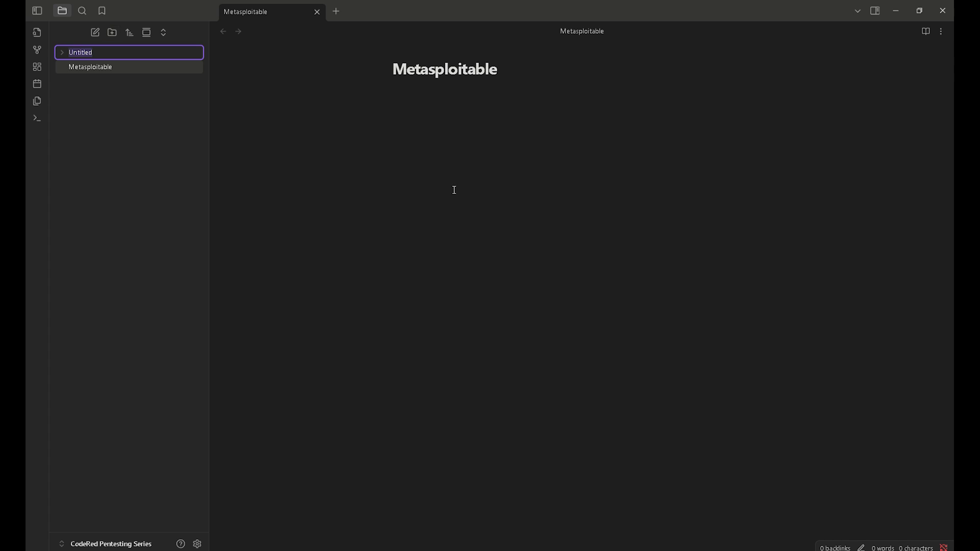
{"action": "type", "text": "Metasploitable"}
{"action": "key", "text": "Return"}
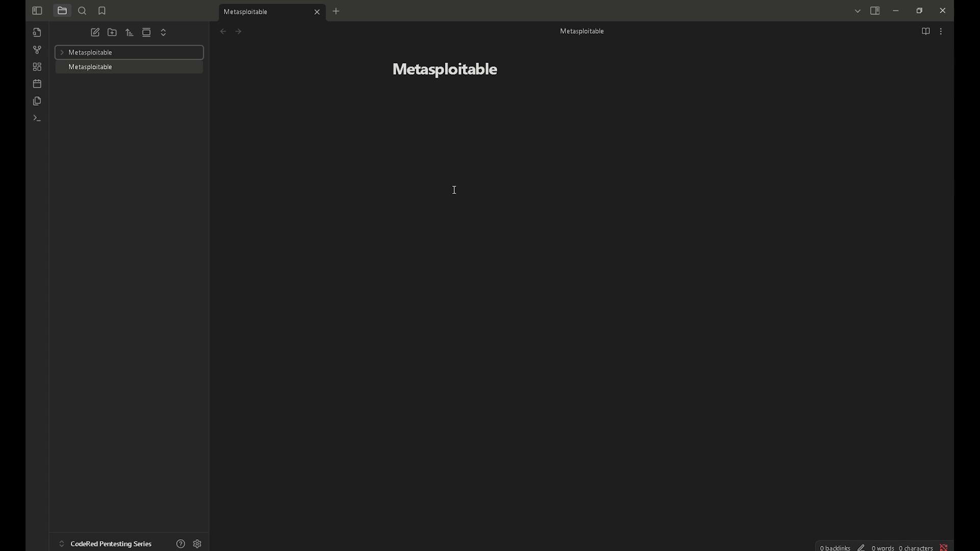
- Move the Metasploitable note into the Metasploitable folder and expand the folder
{"action": "left_click", "coordinate": [92, 70]}
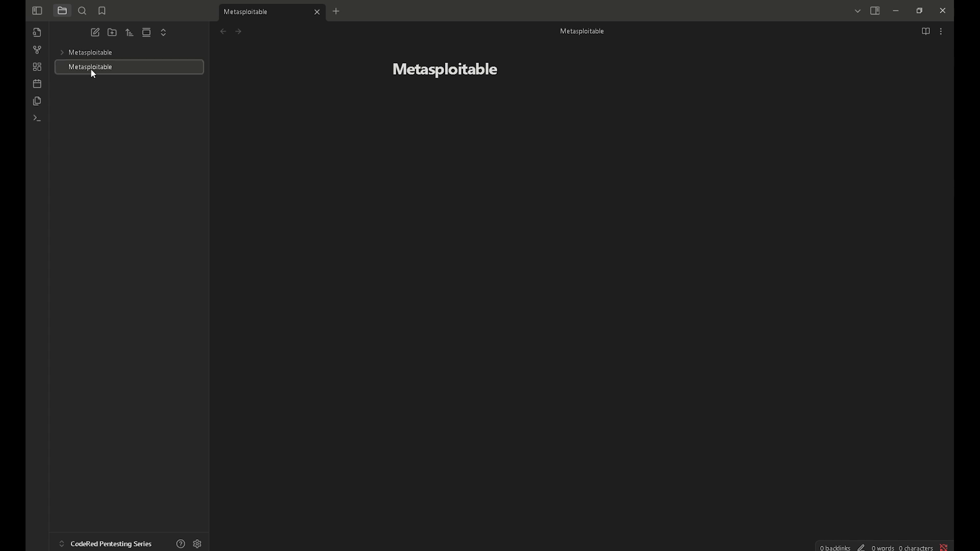
{"action": "left_click_drag", "start_coordinate": [94, 72], "coordinate": [74, 54]}
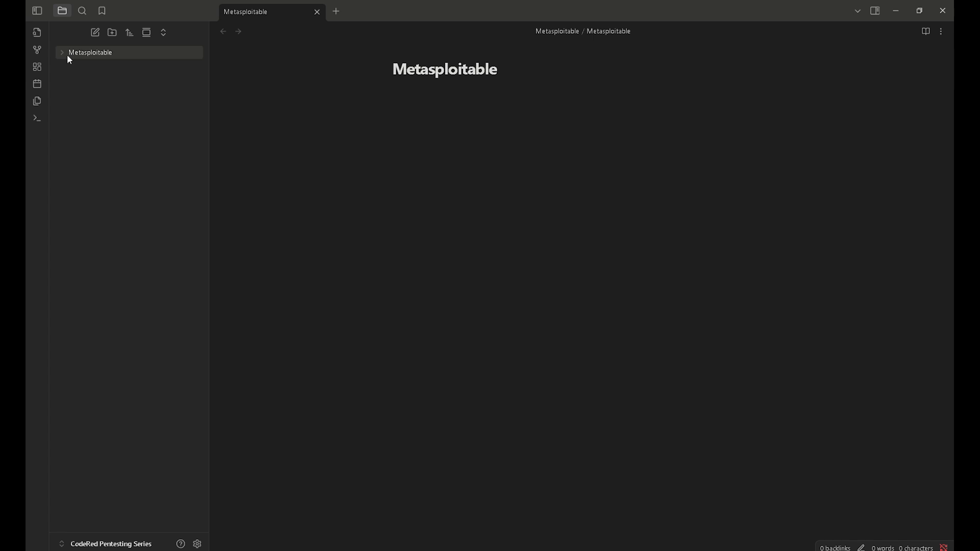
{"action": "left_click", "coordinate": [66, 55]}
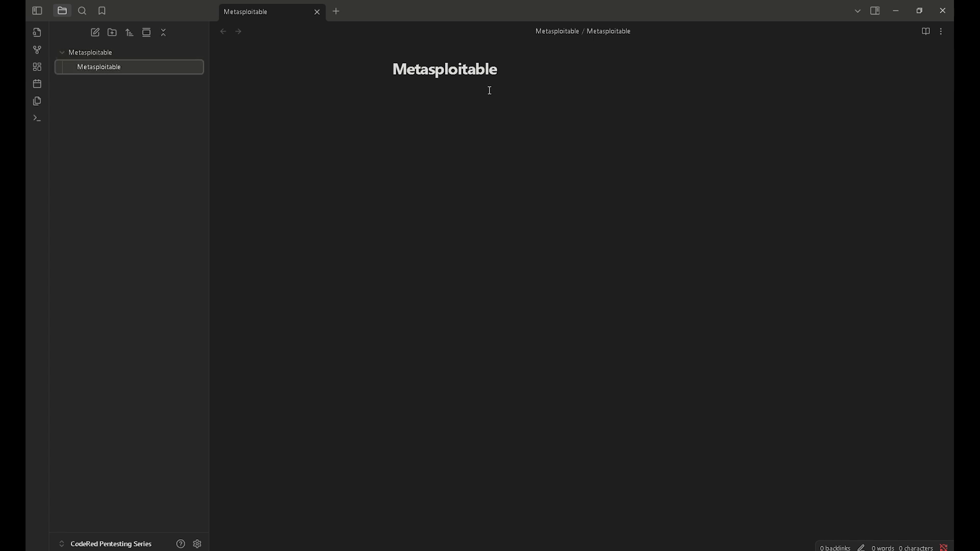
- Retitle the note inside the Metasploitable folder as 192.168.1.250
{"action": "left_click", "coordinate": [507, 70]}
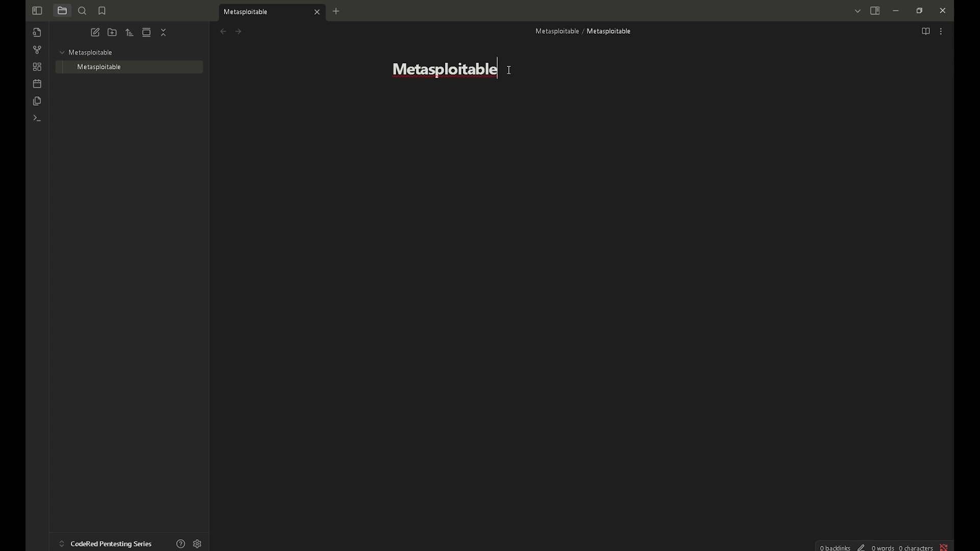
{"action": "left_click_drag", "start_coordinate": [509, 69], "coordinate": [380, 84]}
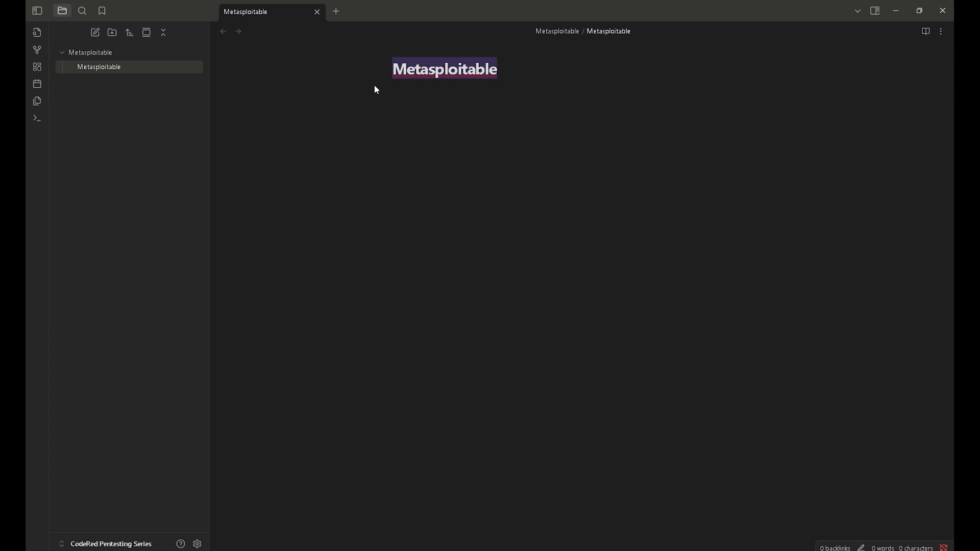
{"action": "type", "text": "19"}
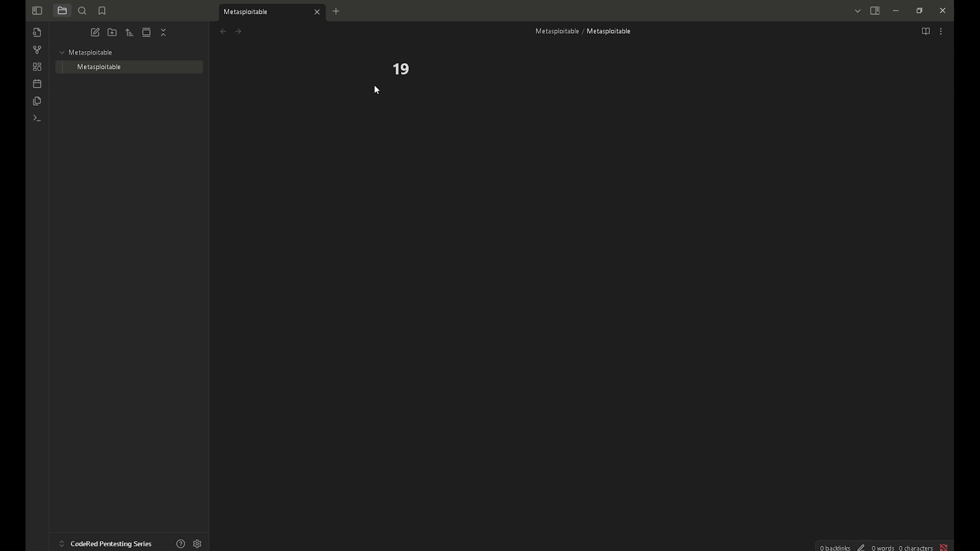
{"action": "type", "text": "2.168.1.250"}
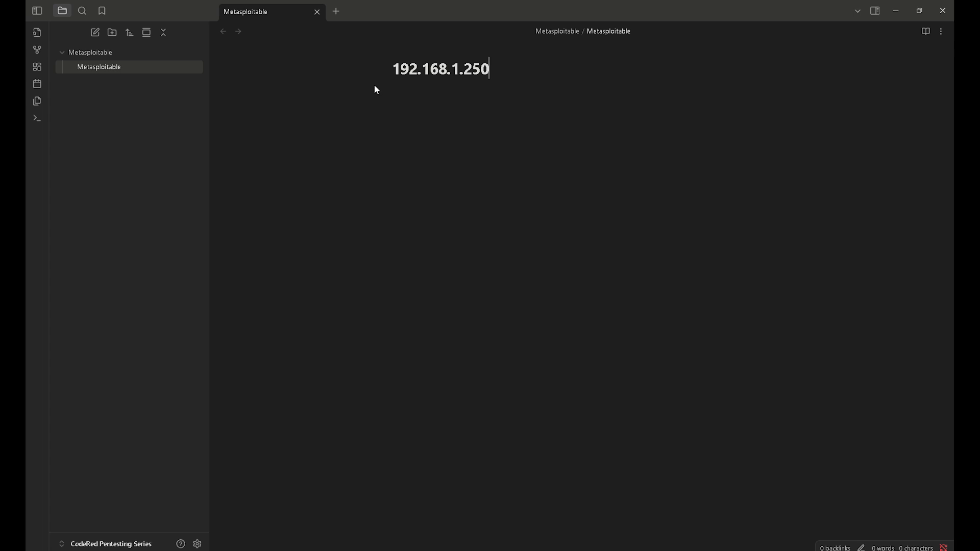
{"action": "key", "text": "Return"}
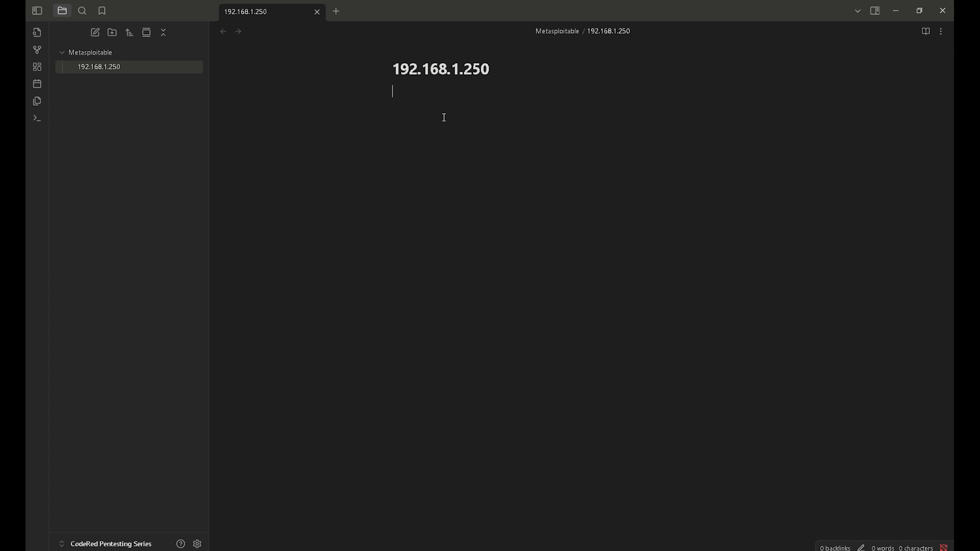
- Create a new note titled 192.168.1.252 and move it into the Metasploitable folder
{"action": "left_click", "coordinate": [99, 37]}
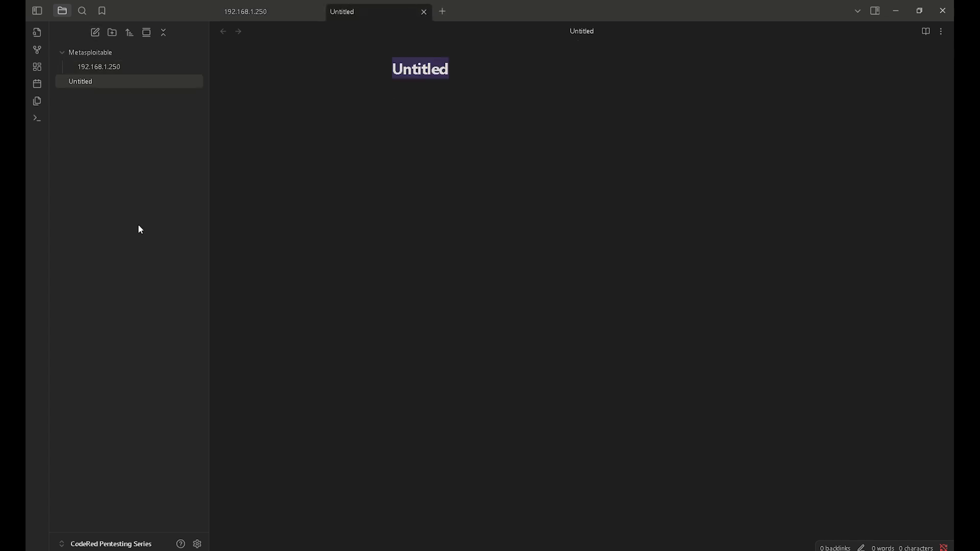
{"action": "type", "text": "190"}
{"action": "key", "text": "BackSpace"}
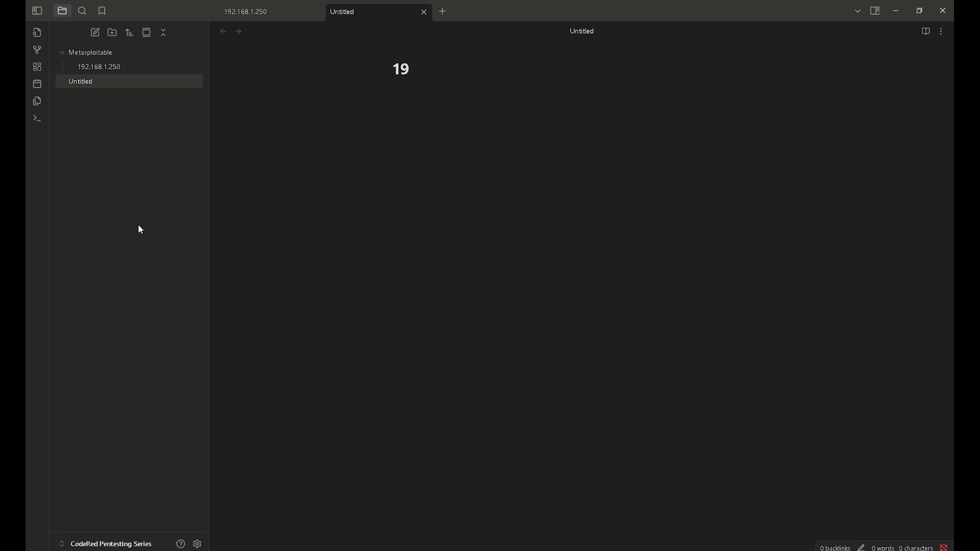
{"action": "type", "text": "2.168.1.252"}
{"action": "key", "text": "Return"}
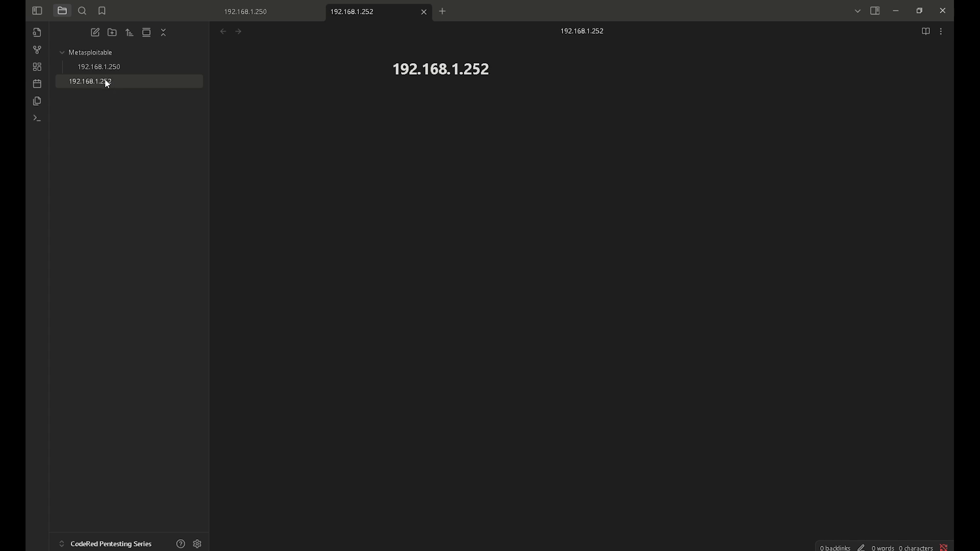
{"action": "left_click_drag", "start_coordinate": [105, 81], "coordinate": [106, 57]}
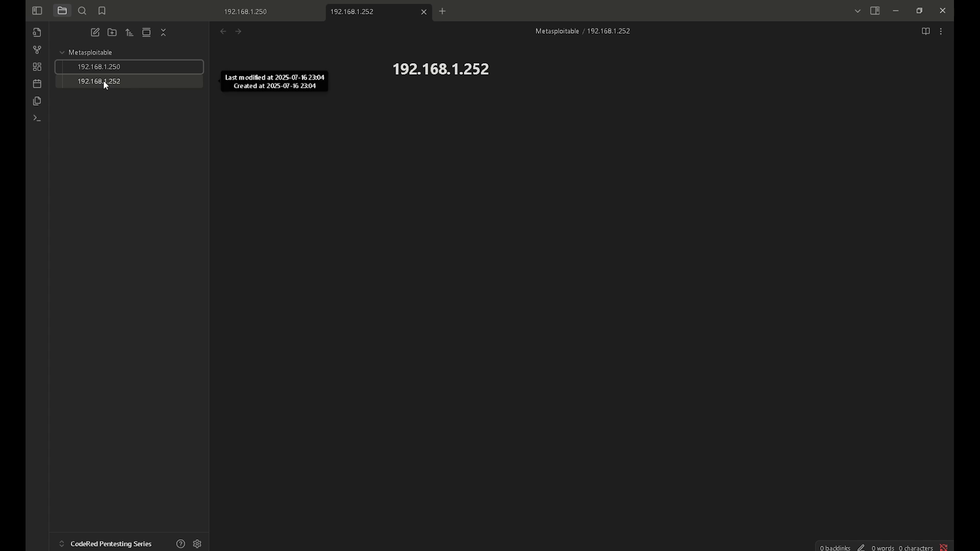
- Create a new top-level folder named East Side Building
{"action": "left_click", "coordinate": [113, 32]}
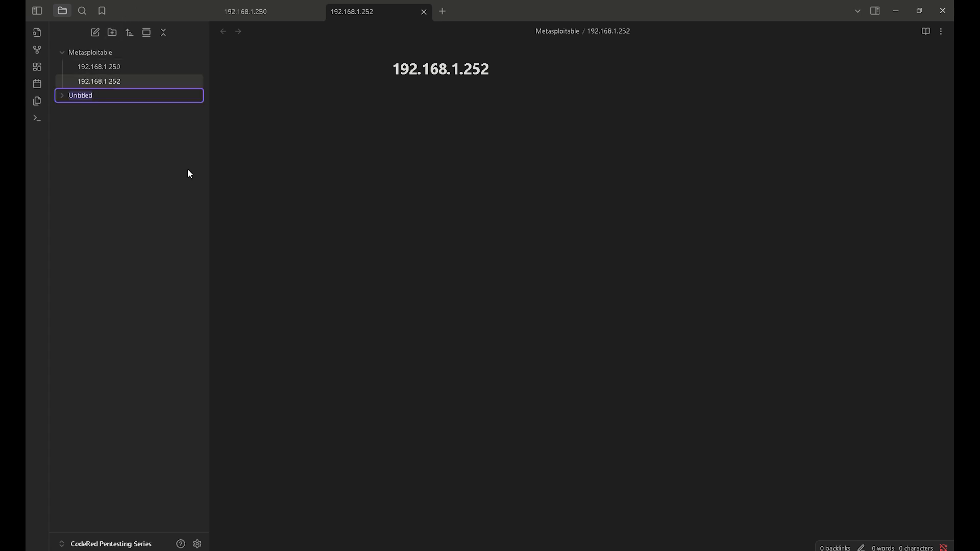
{"action": "type", "text": "East Side Building"}
{"action": "key", "text": "Return"}
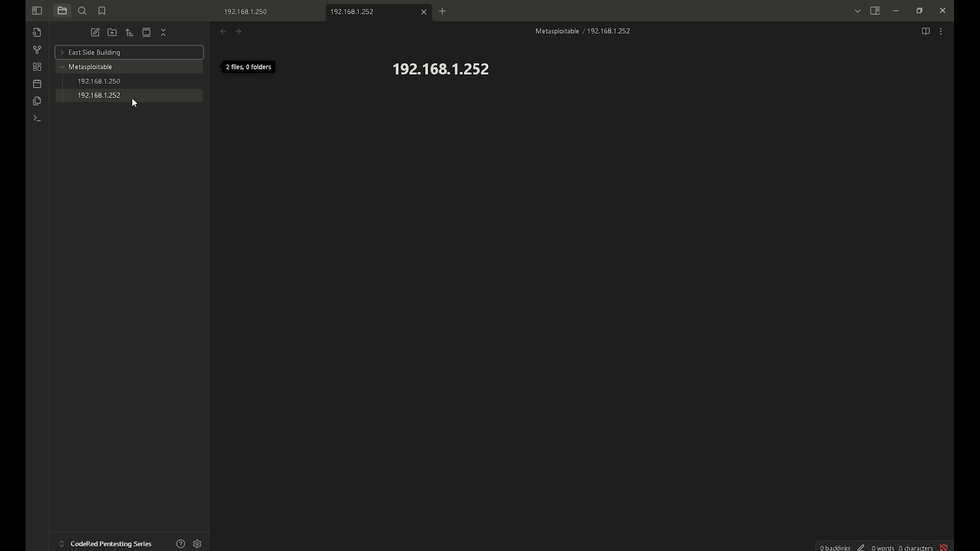
- Turn on community plugins in the vault's settings
{"action": "left_click", "coordinate": [198, 544]}
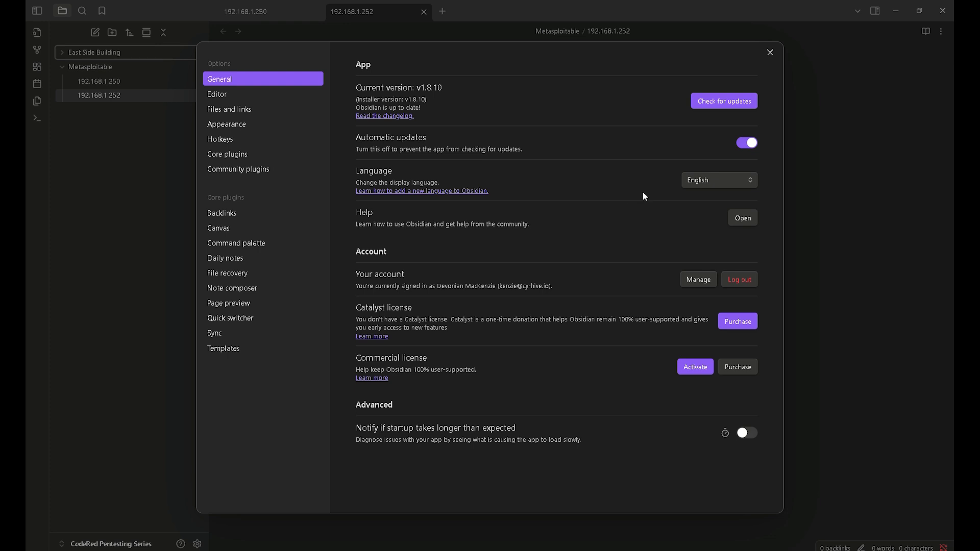
{"action": "left_click", "coordinate": [275, 174]}
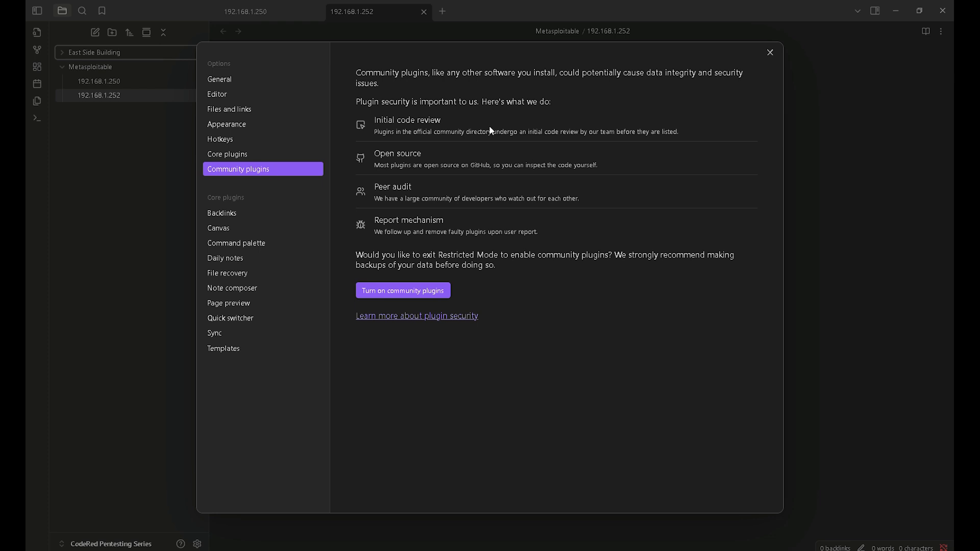
{"action": "left_click", "coordinate": [436, 293]}
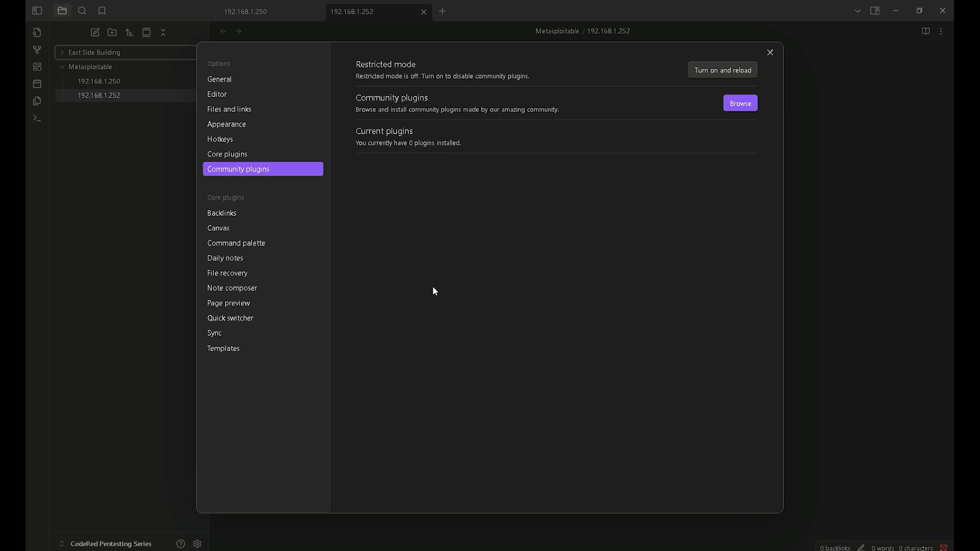
- Search the community plugins for "hack" and open the HackerNews plugin's details
{"action": "left_click", "coordinate": [749, 109]}
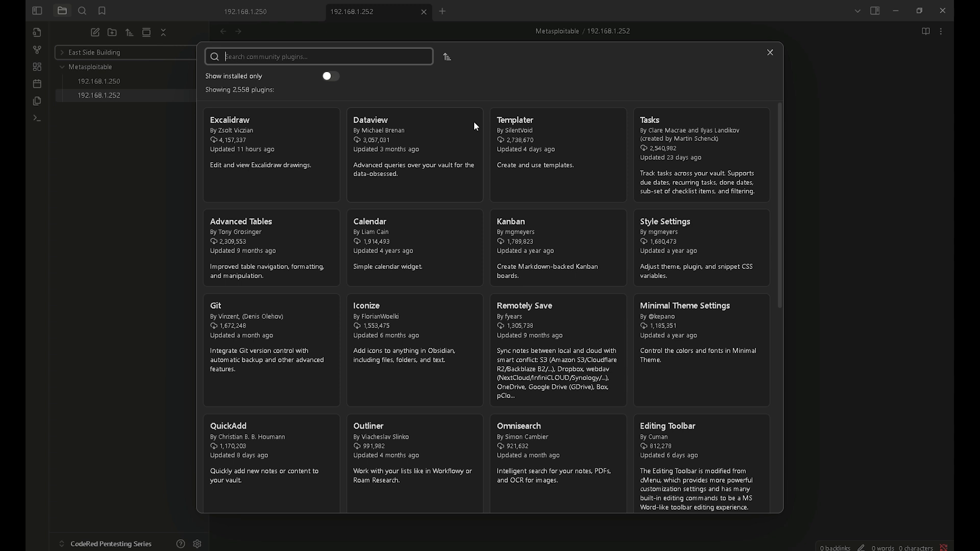
{"action": "type", "text": "hackin"}
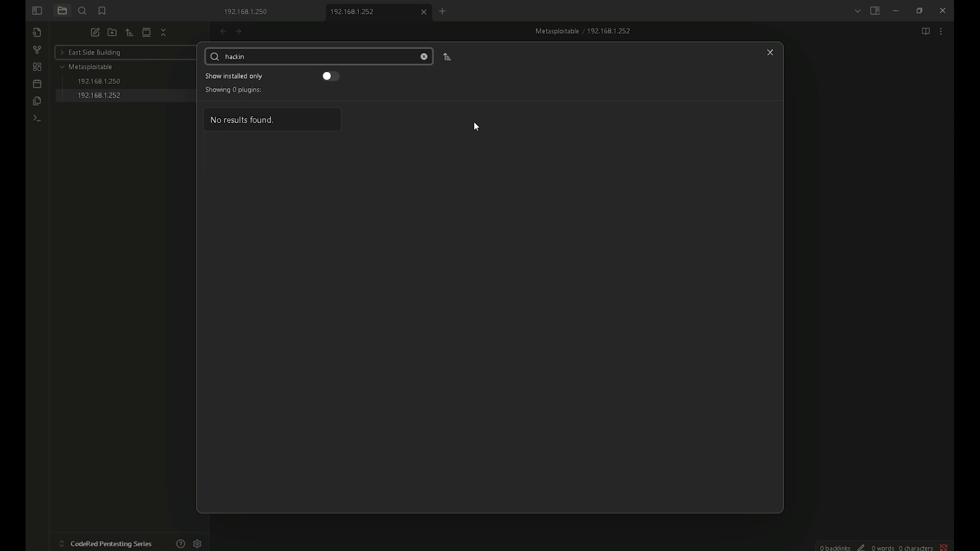
{"action": "key", "text": "BackSpace"}
{"action": "key", "text": "BackSpace"}
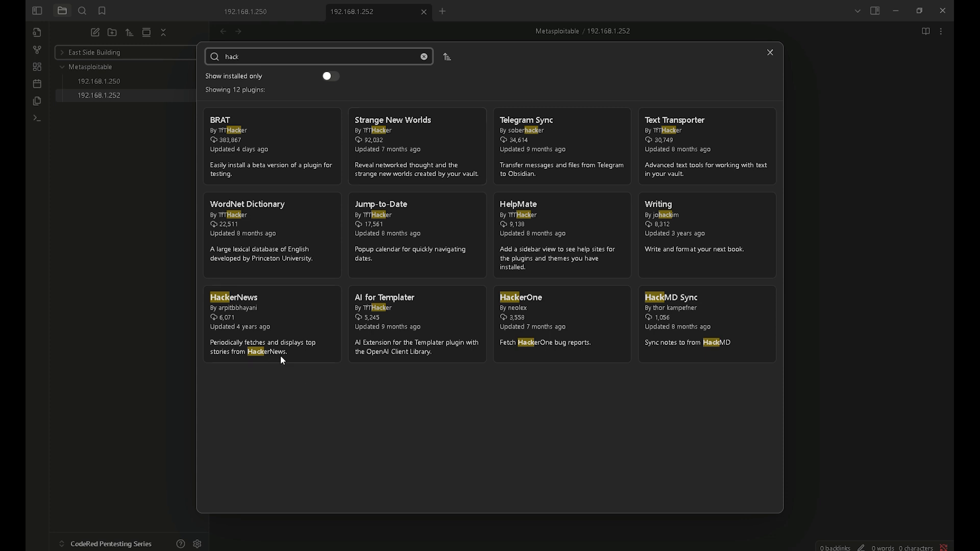
{"action": "left_click", "coordinate": [279, 331]}
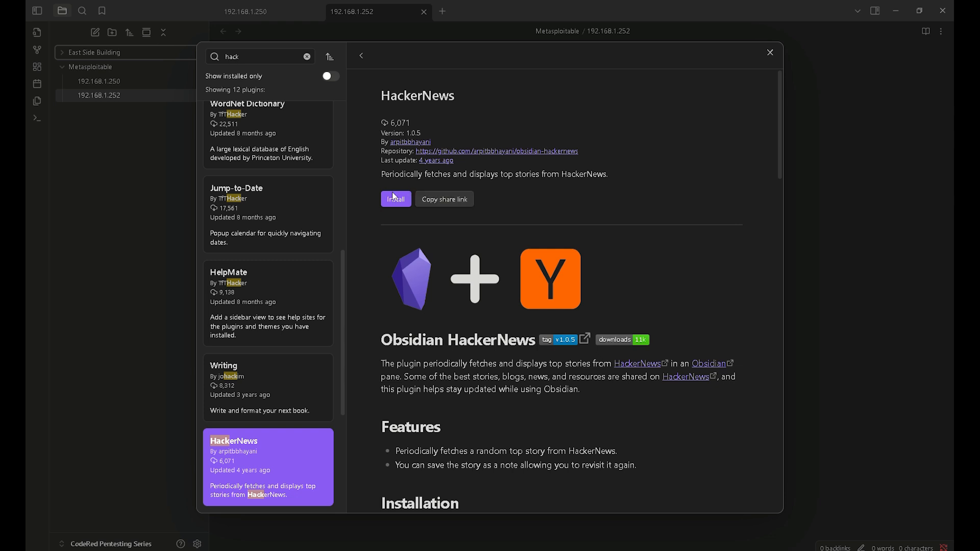
- Install and enable the HackerNews plugin, and return to the open note
{"action": "left_click", "coordinate": [396, 198]}
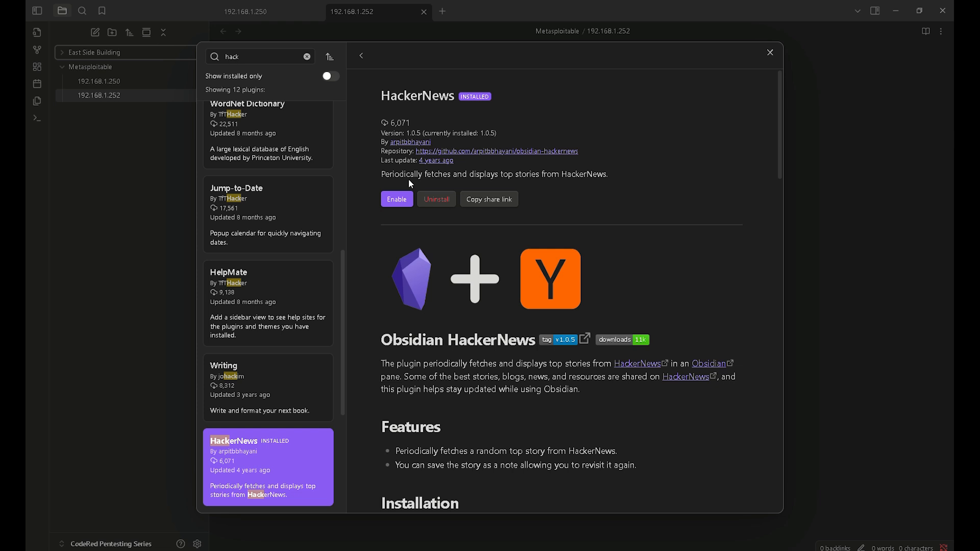
{"action": "left_click", "coordinate": [405, 206]}
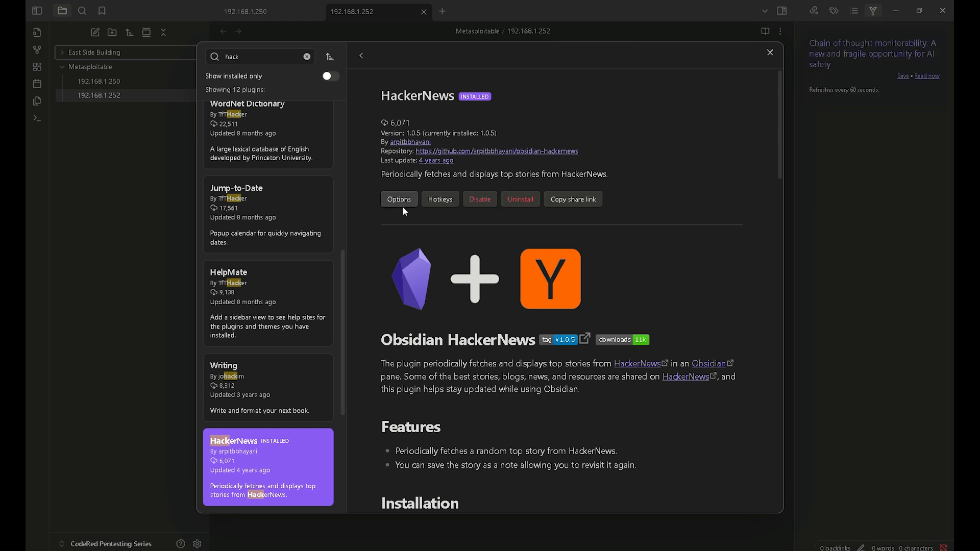
{"action": "left_click", "coordinate": [766, 56]}
{"action": "left_click", "coordinate": [768, 55]}
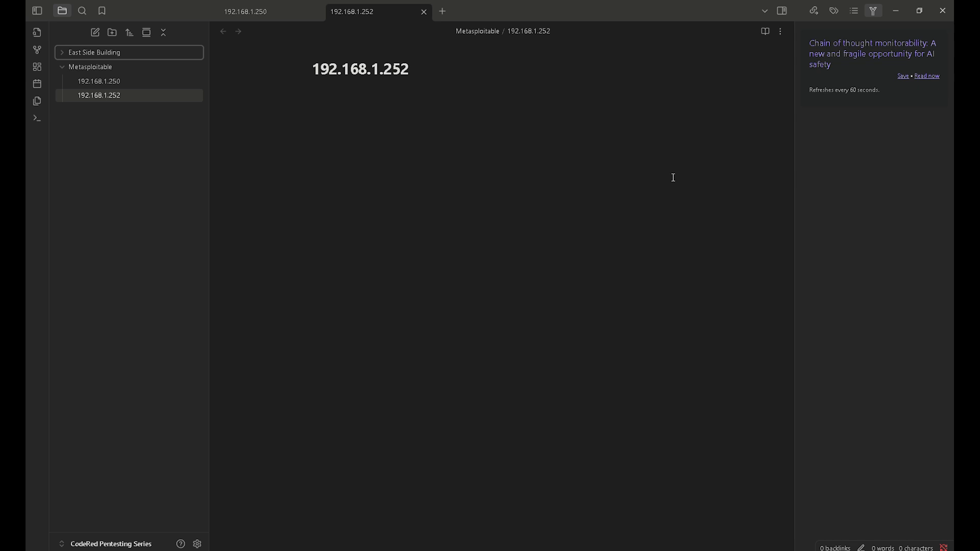
- Capture the current window with Greenshot and open the capture in its image editor
{"action": "key", "text": "alt+Print"}
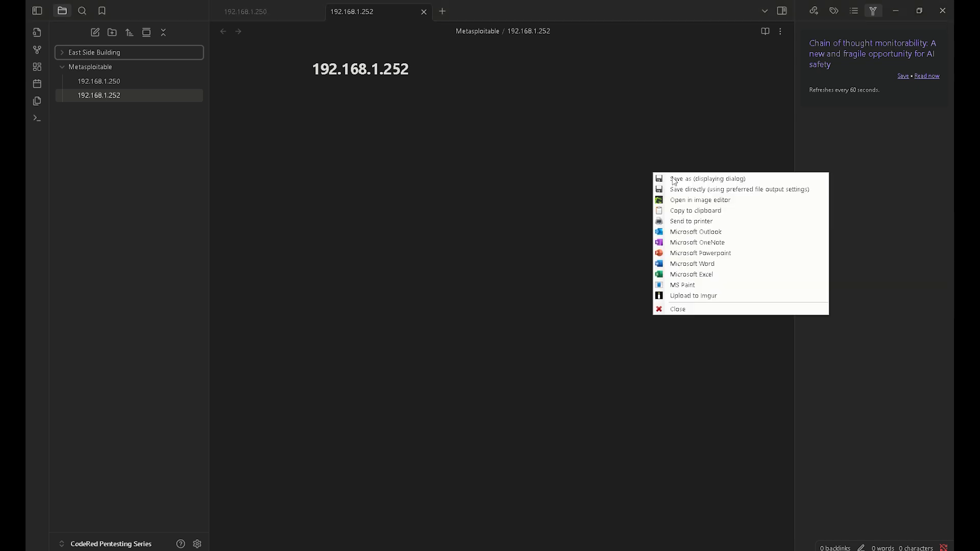
{"action": "left_click", "coordinate": [694, 202]}
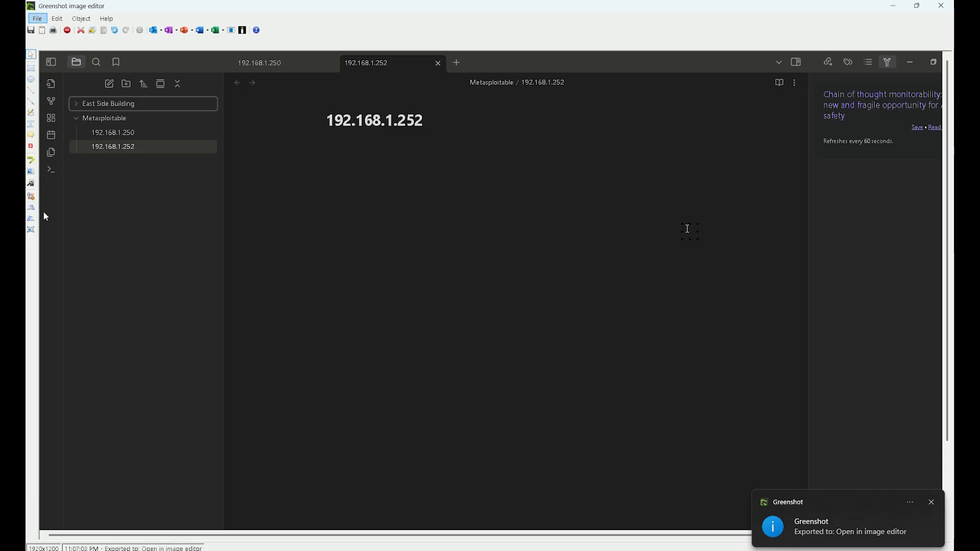
- Crop the capture to the vault's file list and the upper part of the open note
{"action": "left_click", "coordinate": [31, 197]}
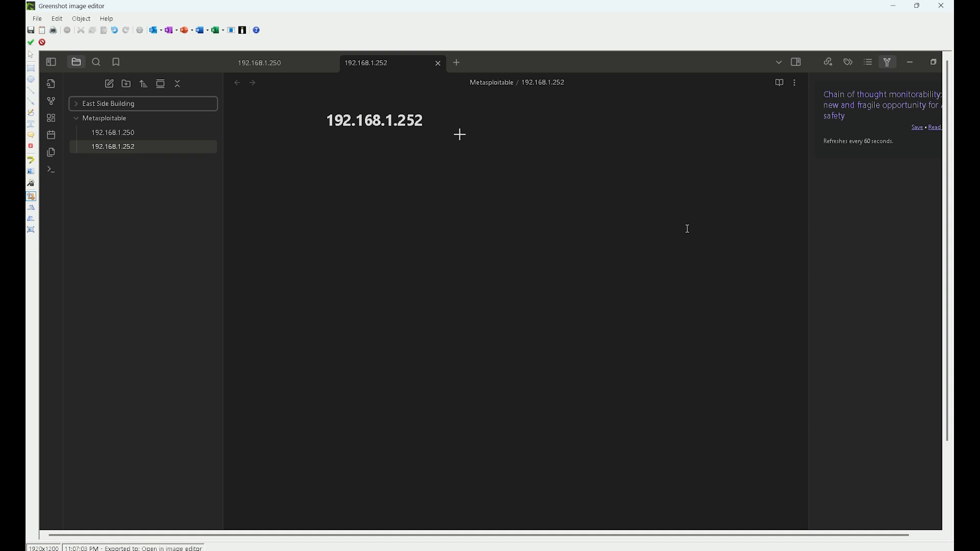
{"action": "left_click", "coordinate": [68, 90]}
{"action": "left_click_drag", "start_coordinate": [68, 90], "coordinate": [772, 351]}
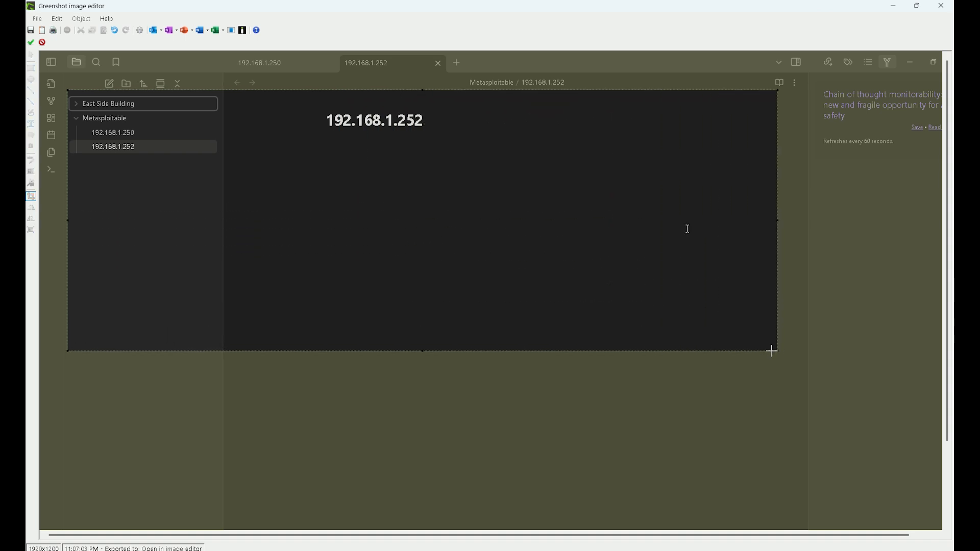
{"action": "left_click", "coordinate": [31, 42]}
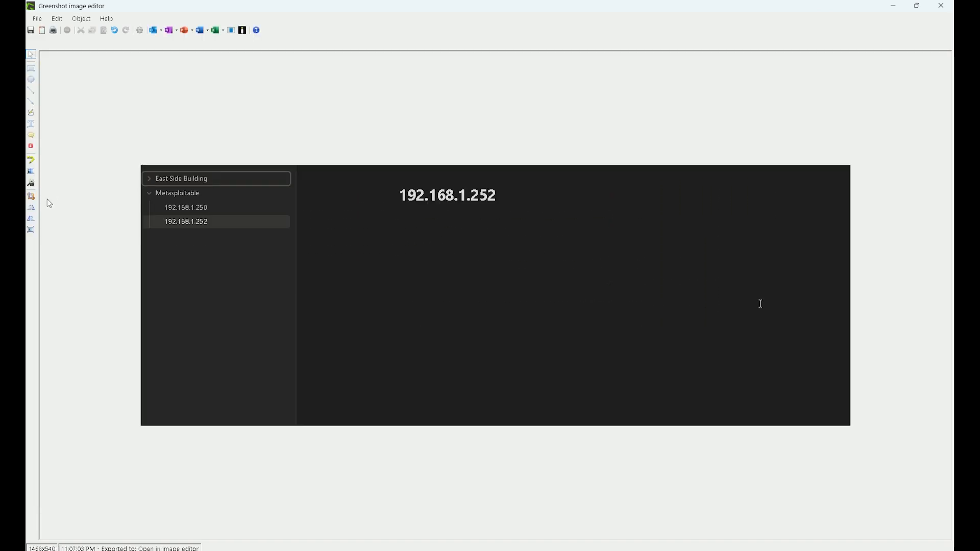
- Add a border to the cropped capture and obfuscate the 192.168.1.252 entry in its file list
{"action": "left_click", "coordinate": [32, 184]}
{"action": "left_click", "coordinate": [46, 191]}
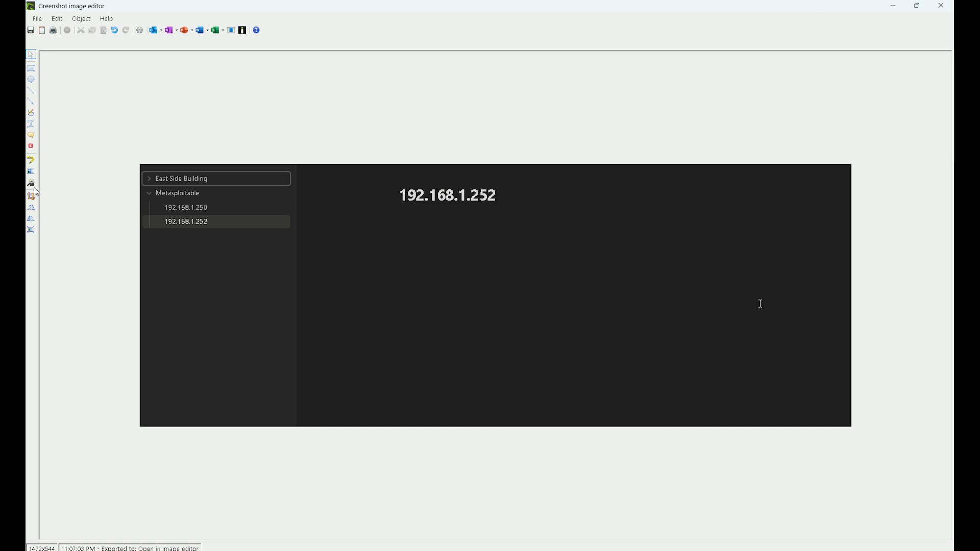
{"action": "left_click", "coordinate": [30, 186]}
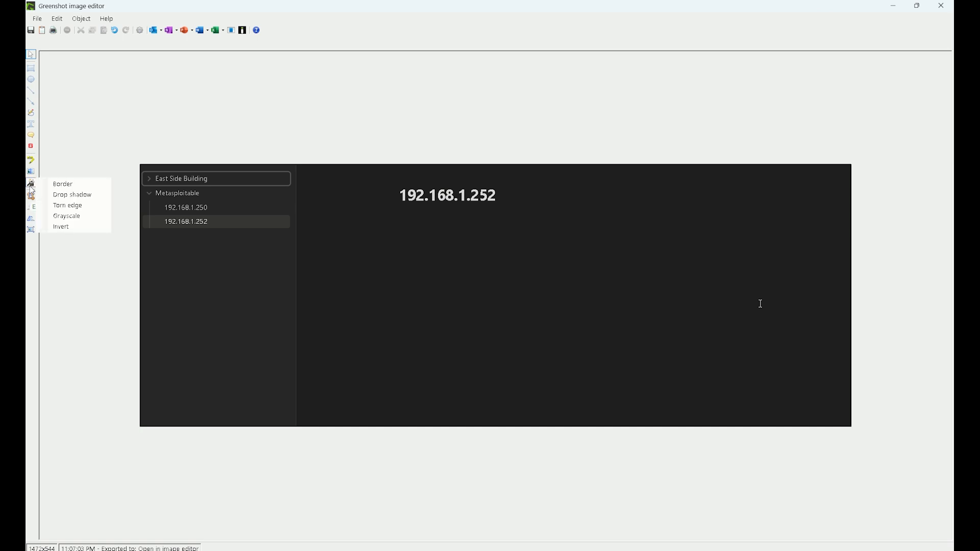
{"action": "left_click", "coordinate": [32, 188]}
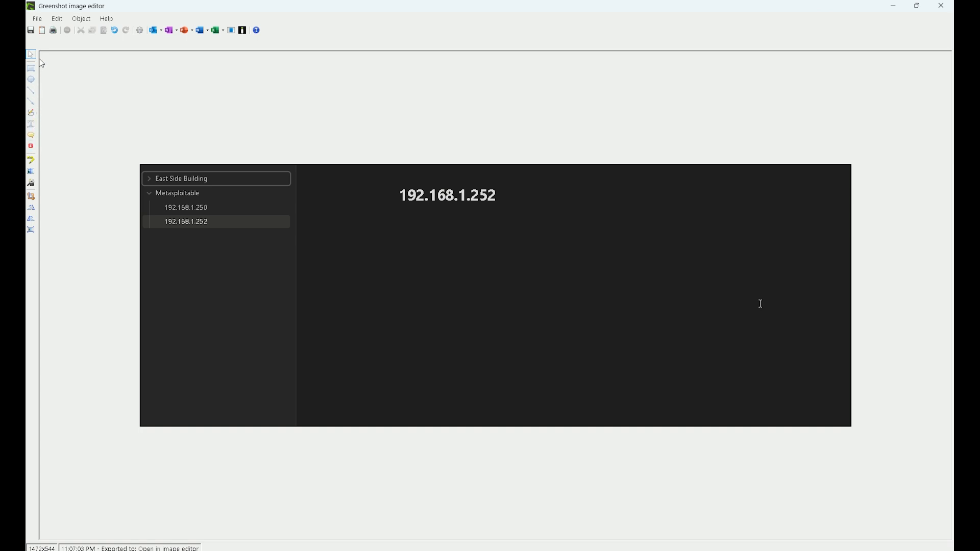
{"action": "left_click", "coordinate": [31, 175]}
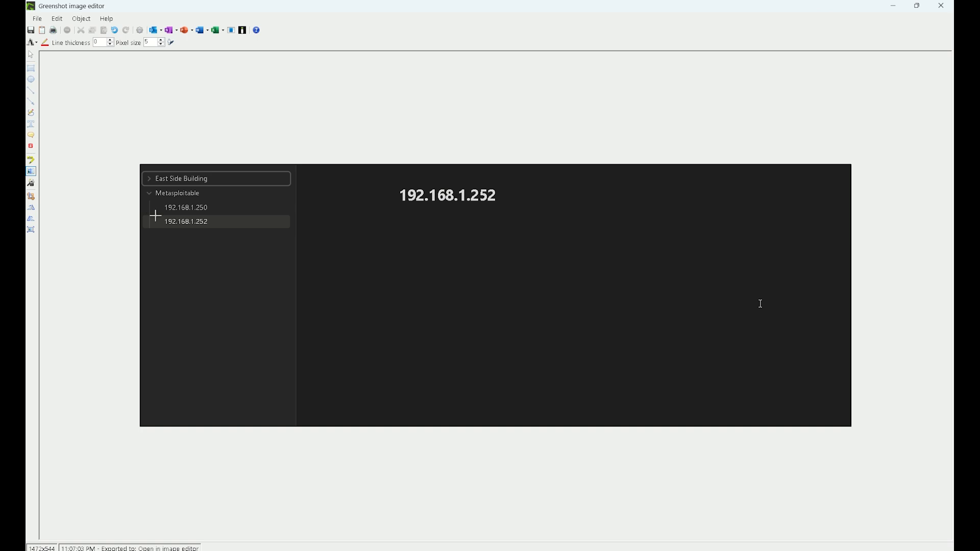
{"action": "left_click_drag", "start_coordinate": [156, 216], "coordinate": [227, 231]}
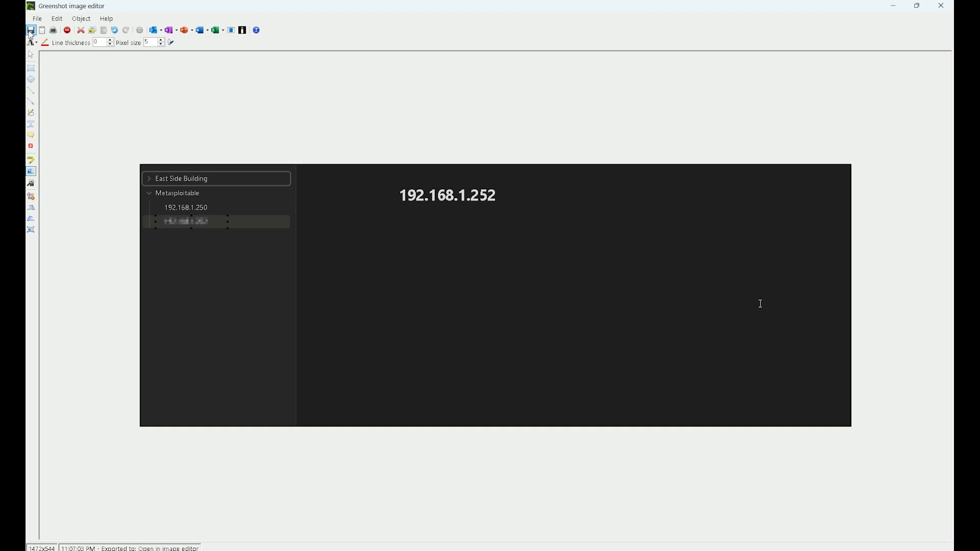
- Save the capture as a PNG named "leaked passwords" in the CodeRed Pentesting Series folder
{"action": "left_click", "coordinate": [31, 31]}
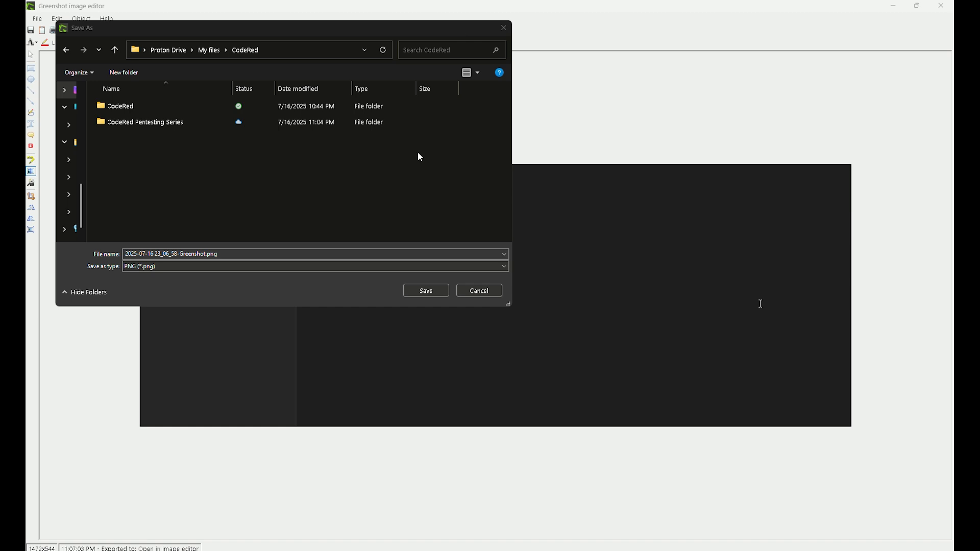
{"action": "left_click", "coordinate": [204, 254]}
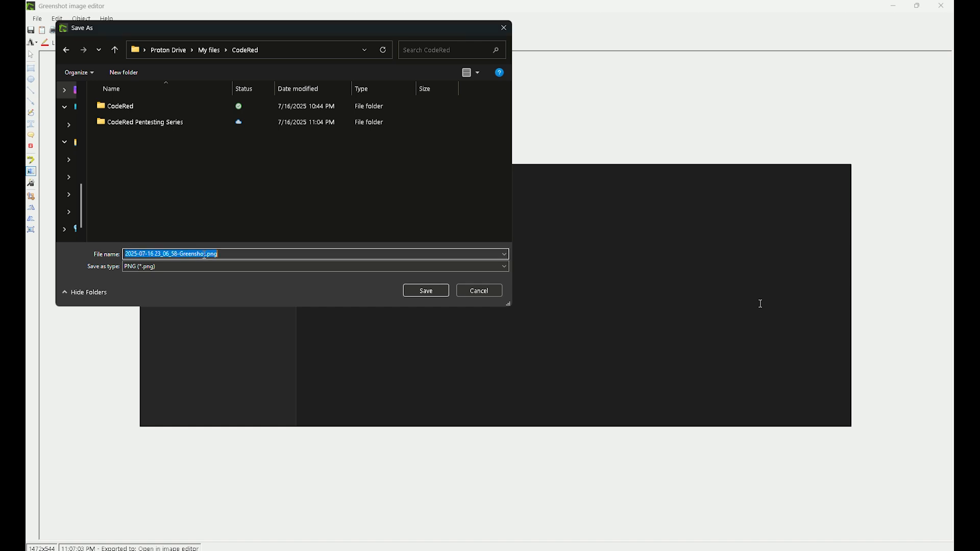
{"action": "type", "text": "leaked"}
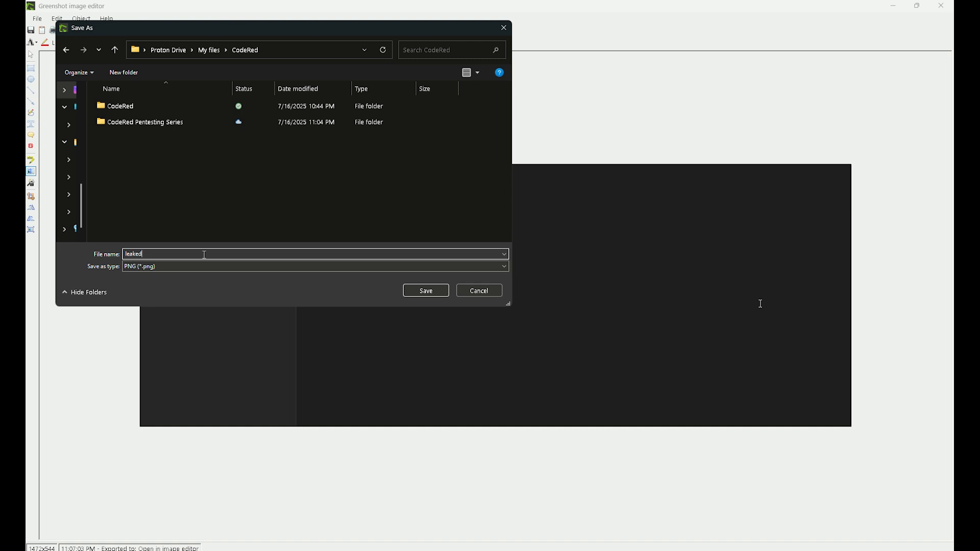
{"action": "type", "text": " passwords"}
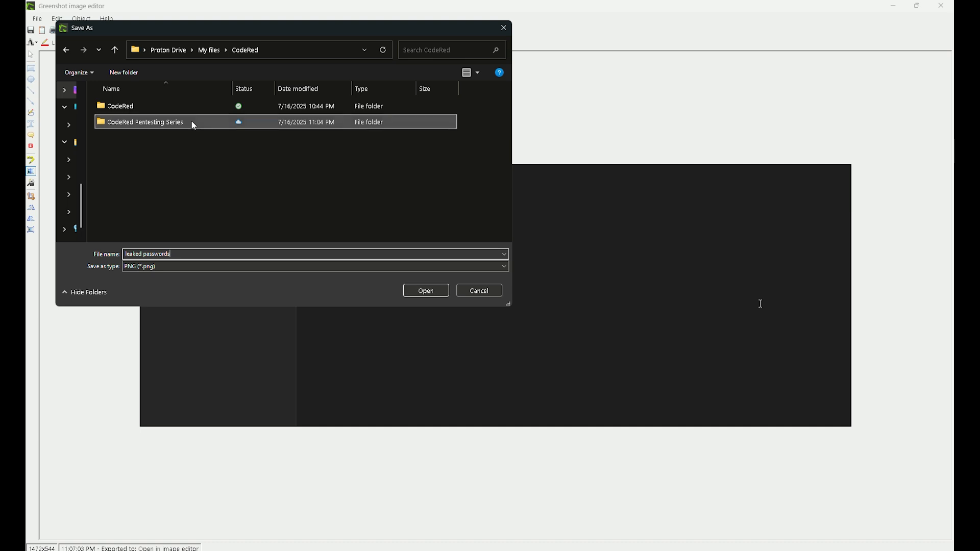
{"action": "double_click", "coordinate": [194, 122]}
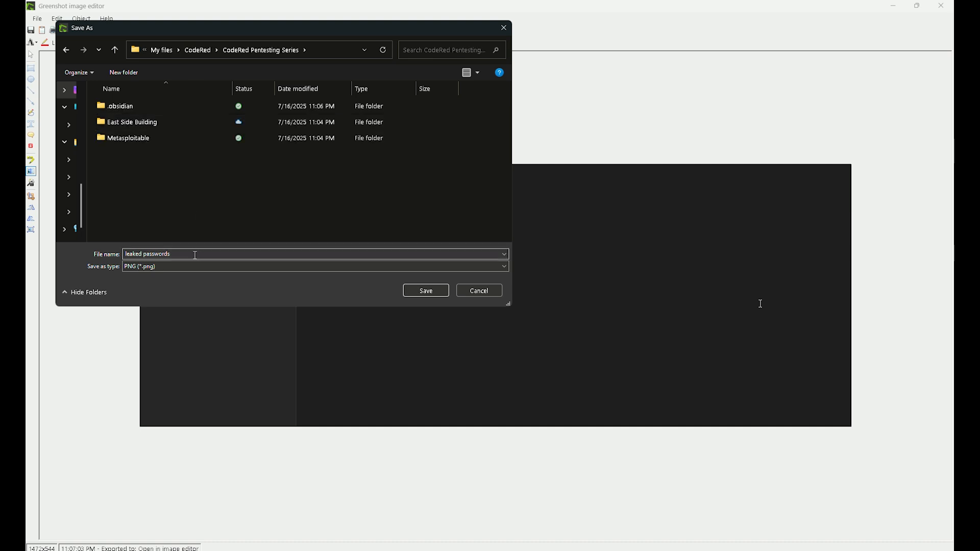
{"action": "left_click", "coordinate": [423, 293]}
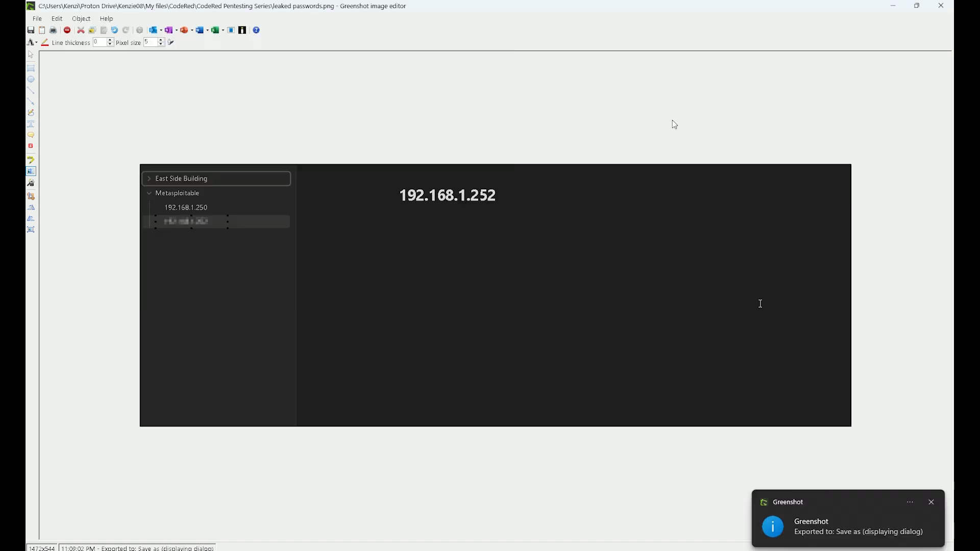
- Close the image editor and move the leaked passwords image into the vault's Metasploitable folder
{"action": "left_click", "coordinate": [942, 7]}
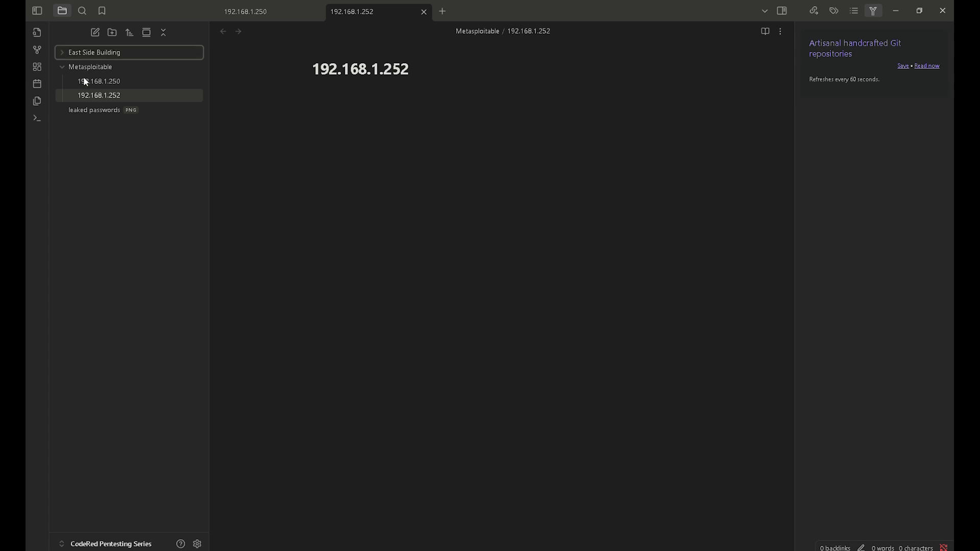
{"action": "left_click_drag", "start_coordinate": [114, 112], "coordinate": [119, 82]}
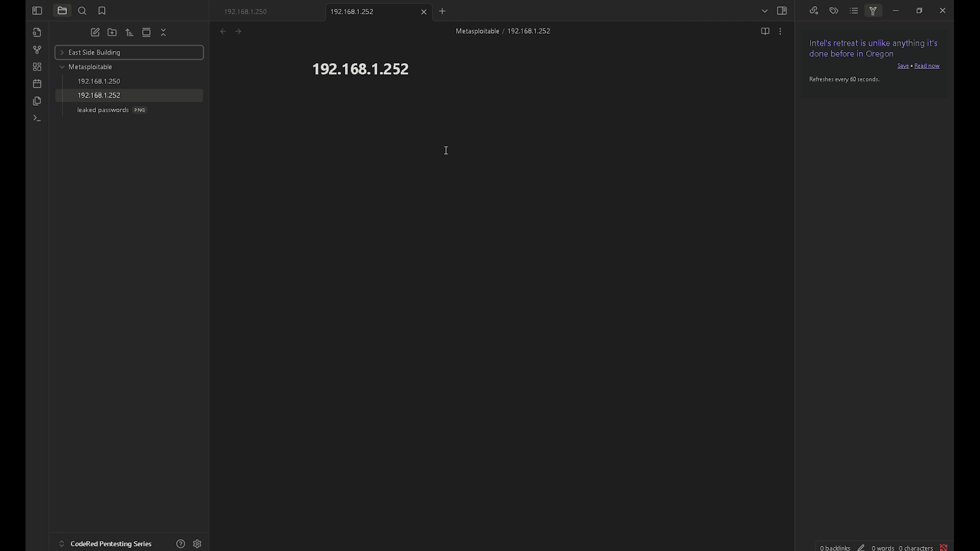
- Write "nmap scan results" in the 192.168.1.252 note and "leaked credentials" a few lines below it
{"action": "left_click", "coordinate": [366, 111]}
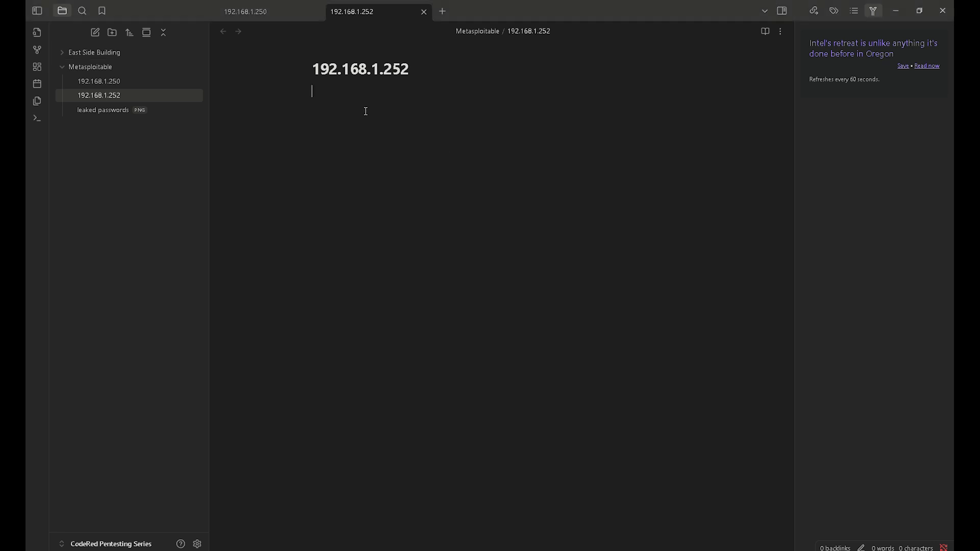
{"action": "type", "text": "nmap scan results"}
{"action": "key", "text": "Return"}
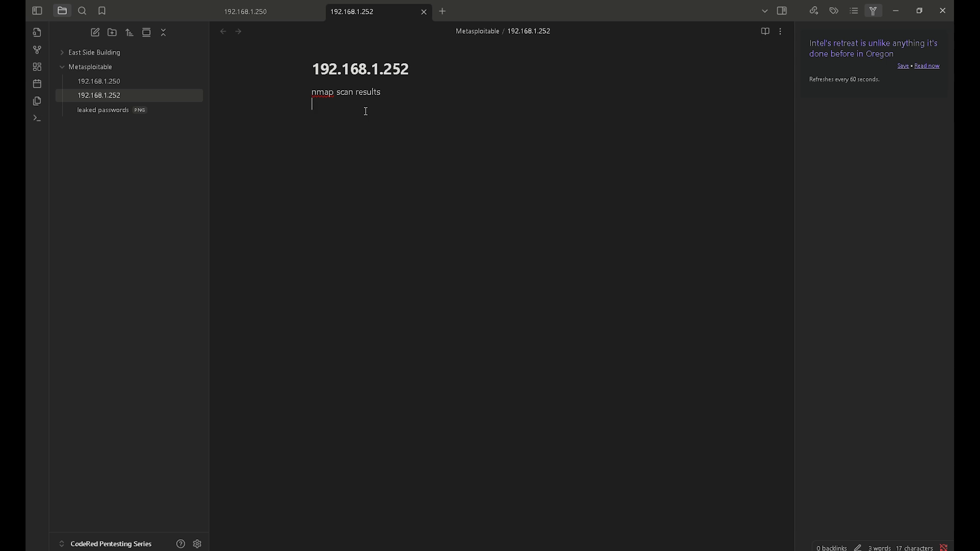
{"action": "key", "text": "Return"}
{"action": "key", "text": "Return"}
{"action": "type", "text": "leaked credentials"}
- Insert an internal link to leaked passwords.png beneath the "leaked credentials" line
{"action": "key", "text": "Return"}
{"action": "type", "text": "[["}
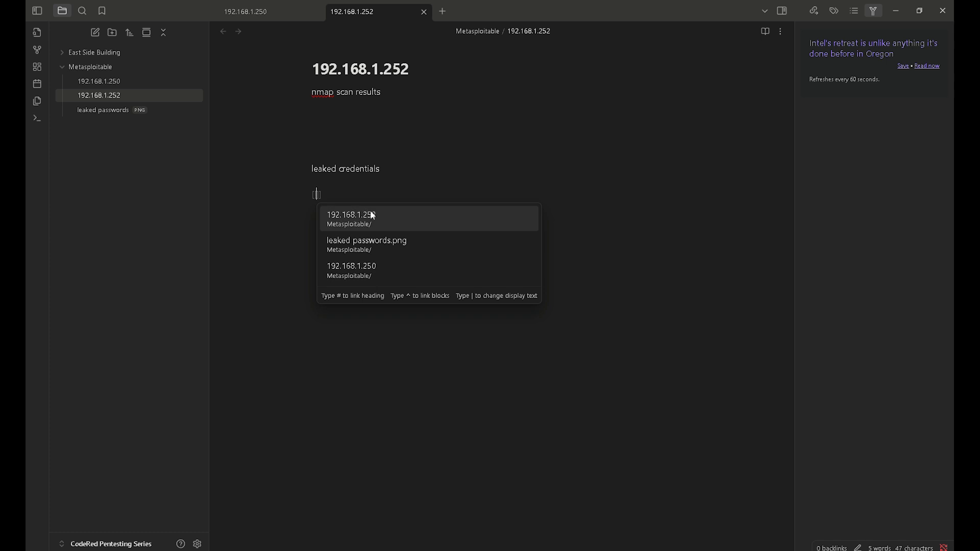
{"action": "left_click", "coordinate": [380, 246]}
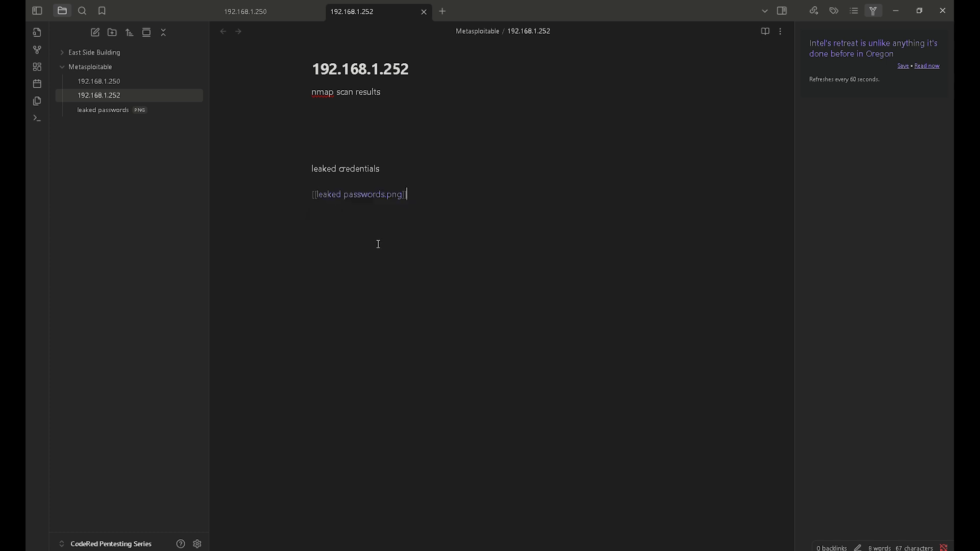
{"action": "key", "text": "Return"}
{"action": "key", "text": "Return"}
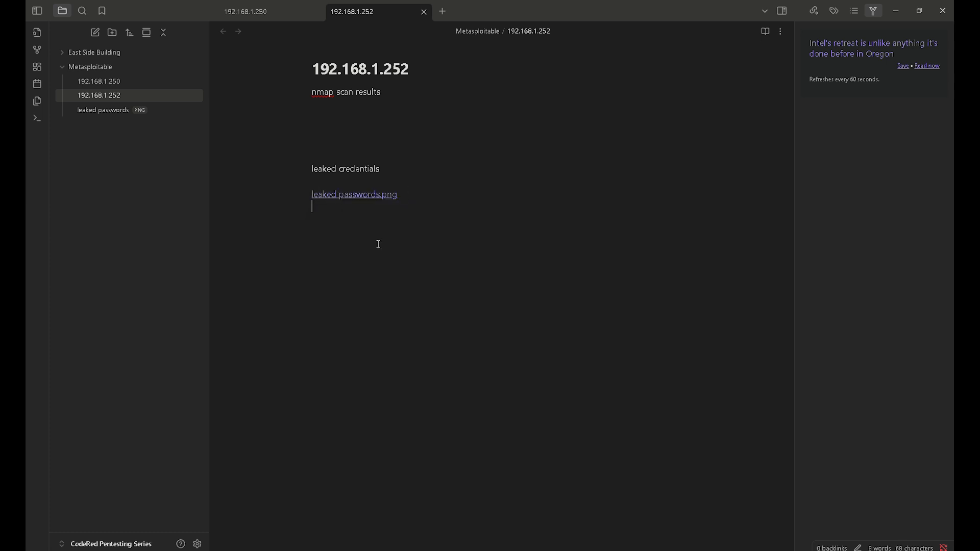
- Open the linked leaked passwords image to check it, and return to the 192.168.1.252 note
{"action": "left_click", "coordinate": [391, 196]}
{"action": "left_click", "coordinate": [391, 195], "text": "ctrl"}
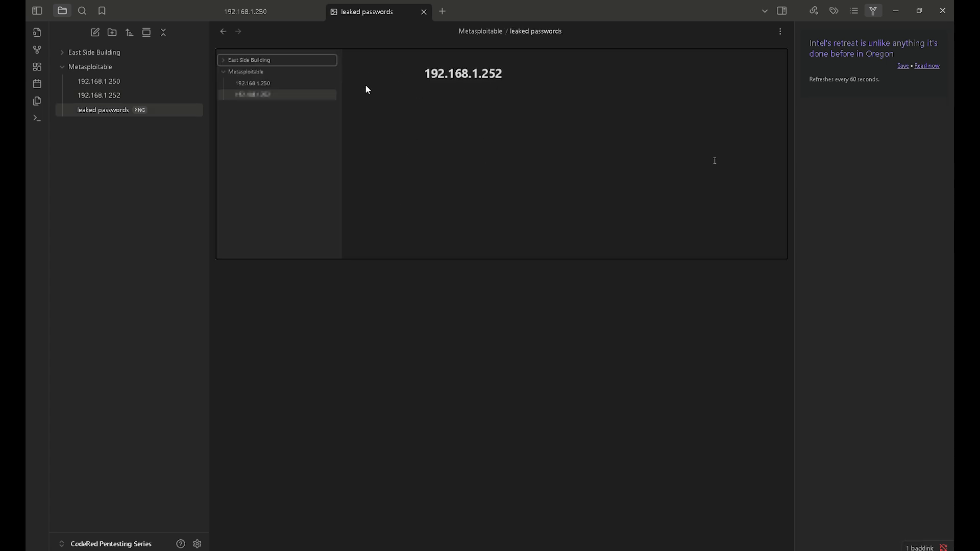
{"action": "mouse_move", "coordinate": [385, 11]}
{"action": "left_mouse_down"}
{"action": "mouse_move", "coordinate": [317, 10]}
{"action": "mouse_move", "coordinate": [320, 18]}
{"action": "mouse_move", "coordinate": [385, 20]}
{"action": "left_mouse_up"}
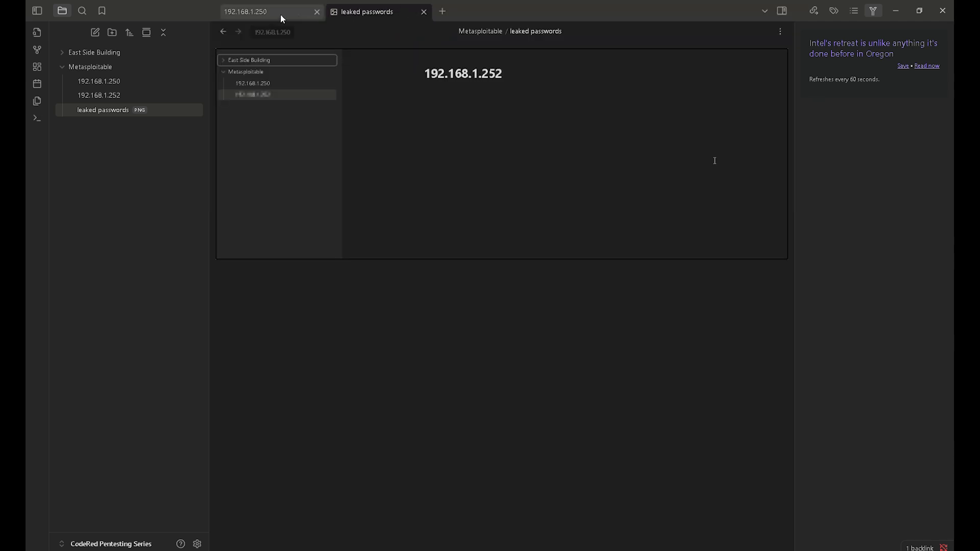
{"action": "left_click", "coordinate": [282, 19]}
{"action": "left_click", "coordinate": [364, 18]}
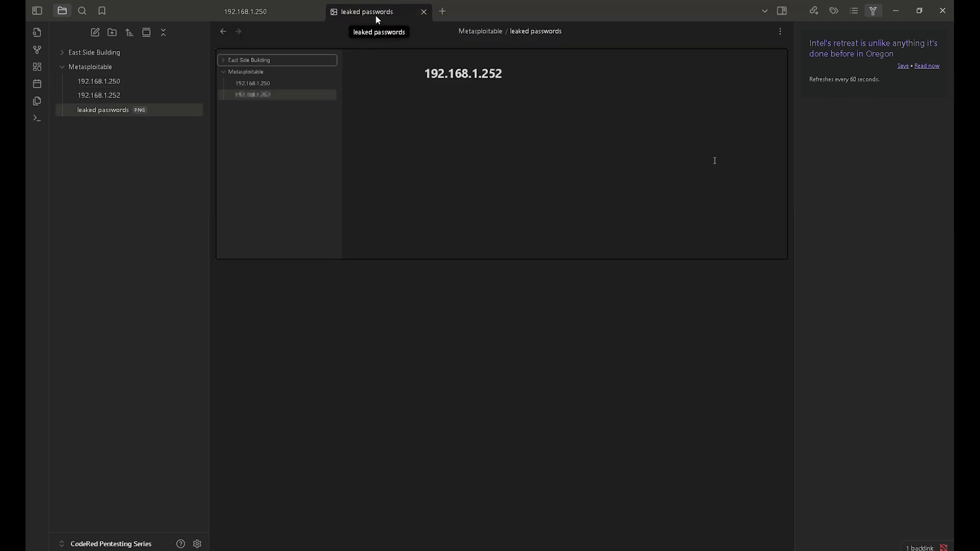
{"action": "left_click_drag", "start_coordinate": [375, 15], "coordinate": [325, 34]}
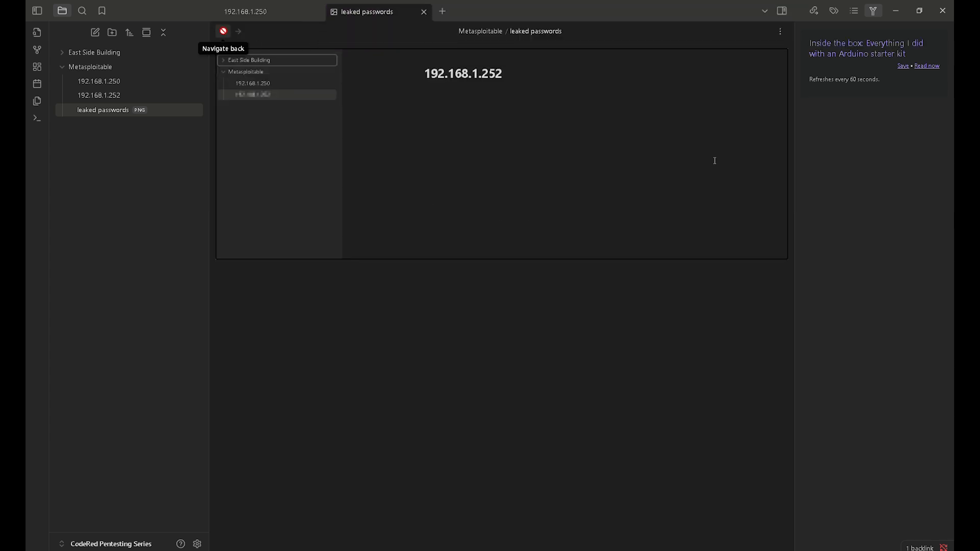
{"action": "left_click", "coordinate": [224, 31]}
{"action": "left_click", "coordinate": [441, 228]}
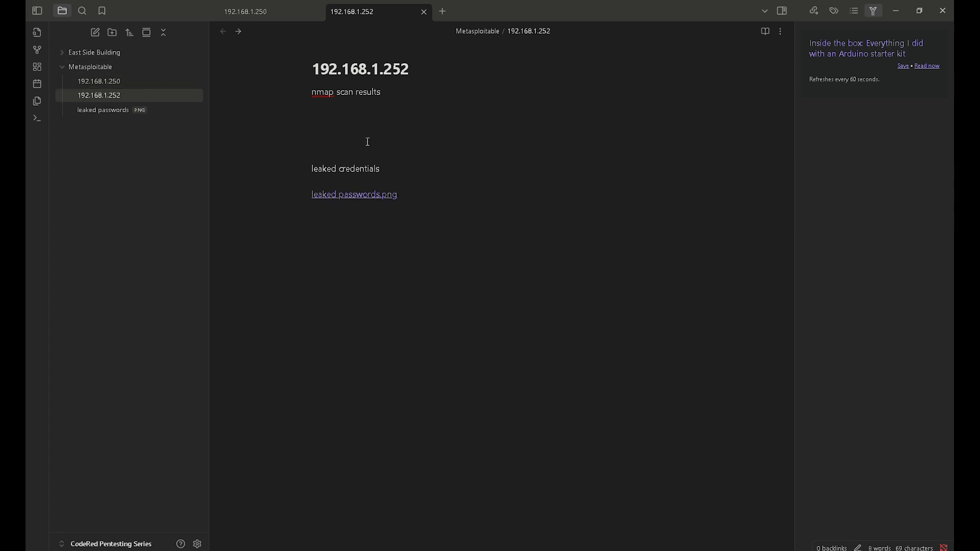
- Examine the connections between the vault's notes in the graph view
{"action": "left_click", "coordinate": [37, 49]}
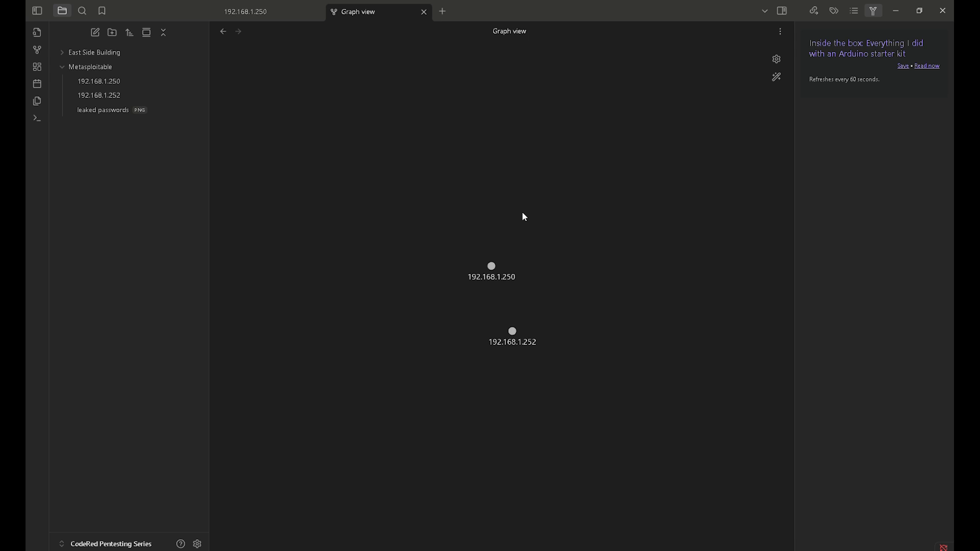
{"action": "scroll", "coordinate": [524, 218], "scroll_direction": "up", "scroll_amount": 3}
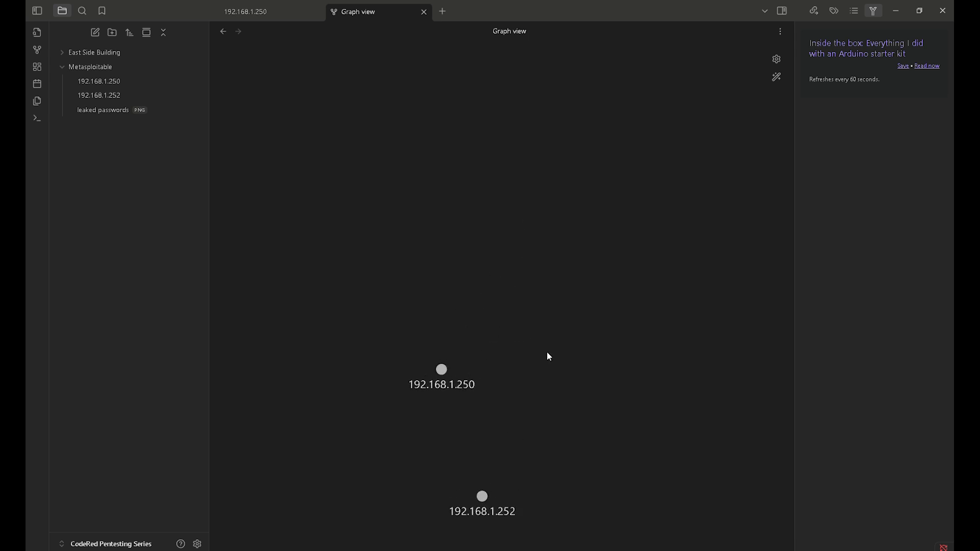
{"action": "left_click_drag", "start_coordinate": [550, 357], "coordinate": [578, 197]}
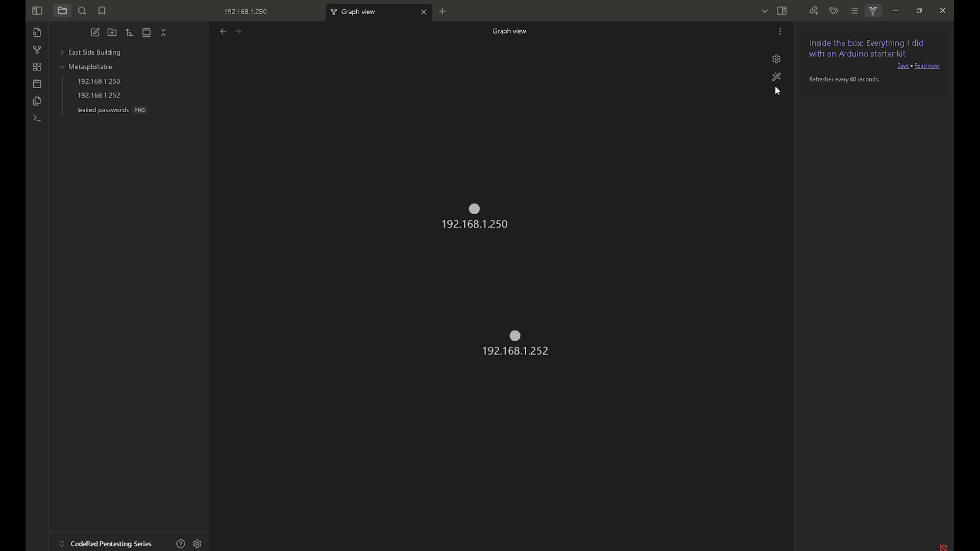
- Open the 192.168.1.250 note from the graph and insert an internal link to the 192.168.1.252 note
{"action": "left_click", "coordinate": [475, 214]}
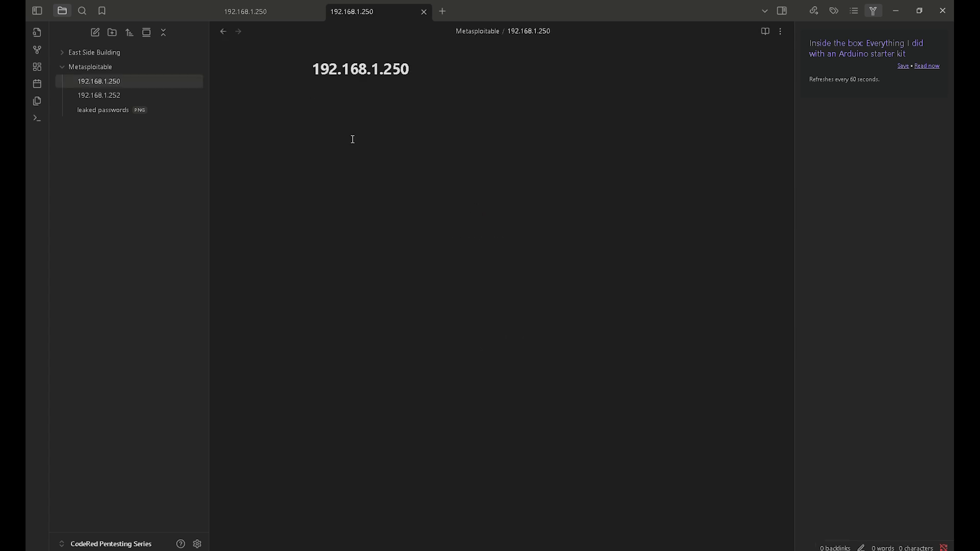
{"action": "type", "text": "[["}
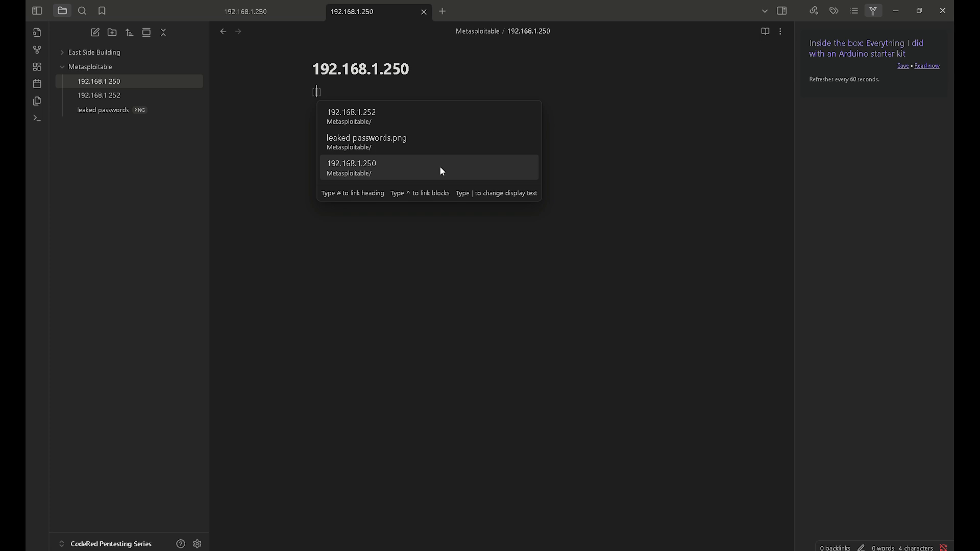
{"action": "left_click", "coordinate": [427, 119]}
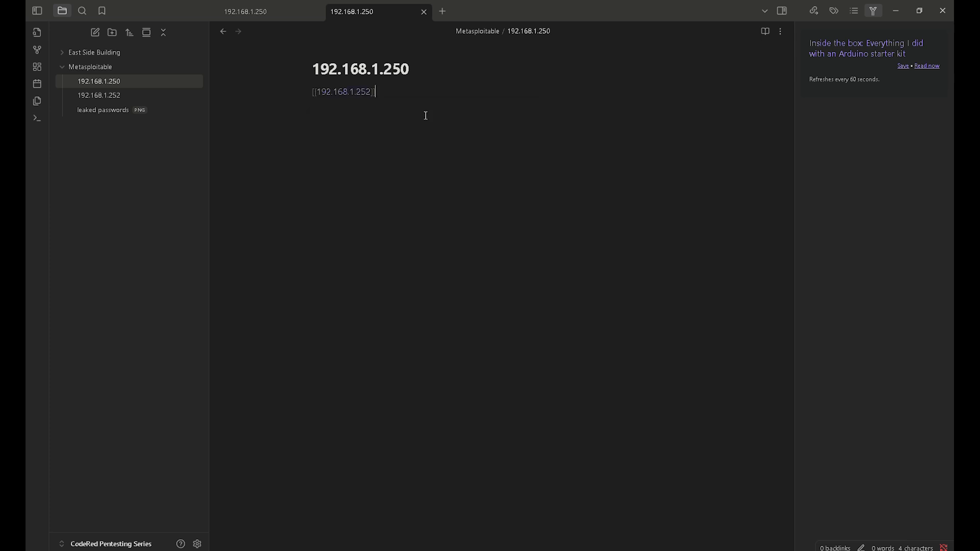
{"action": "key", "text": "Return"}
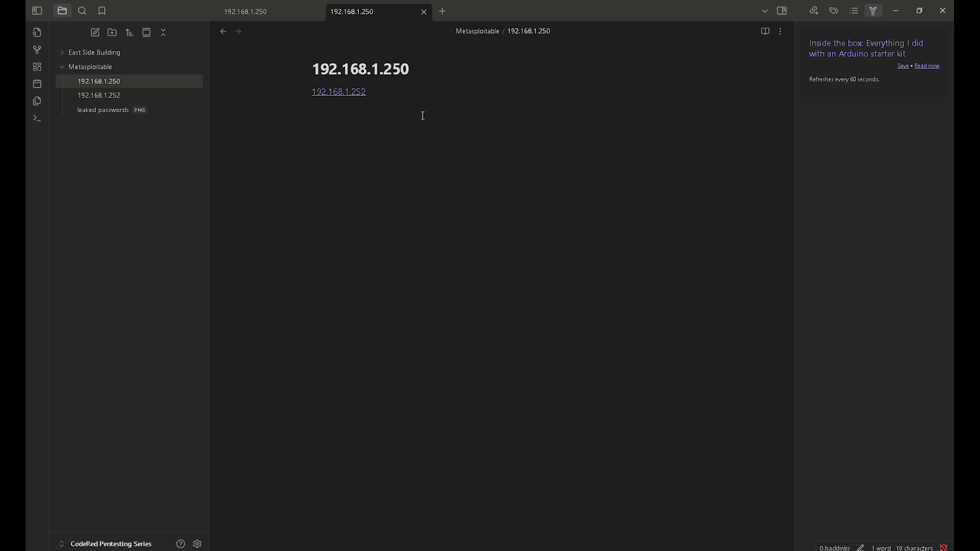
{"action": "key", "text": "Return"}
- Check the relation between the two notes in the graph view and return to the 192.168.1.250 note
{"action": "left_click", "coordinate": [36, 50]}
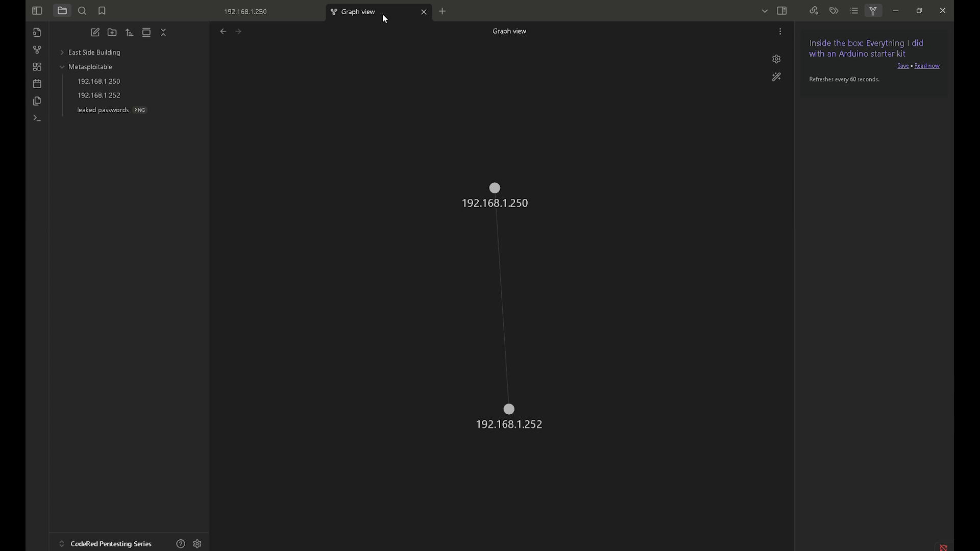
{"action": "left_click", "coordinate": [222, 32]}
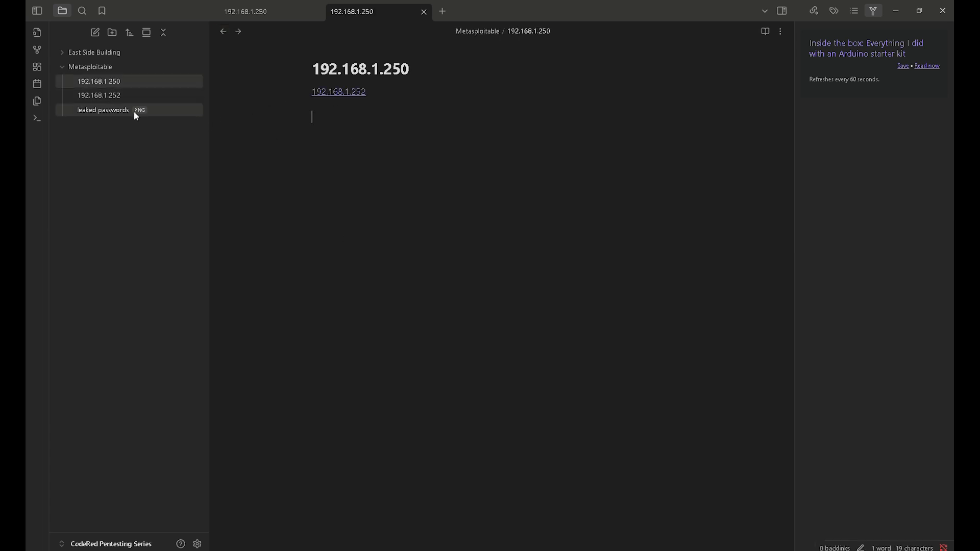
- Start a task list below the image link in the 192.168.1.252 note with the task "nmap scans on five machines found in network B"
{"action": "left_click", "coordinate": [126, 95]}
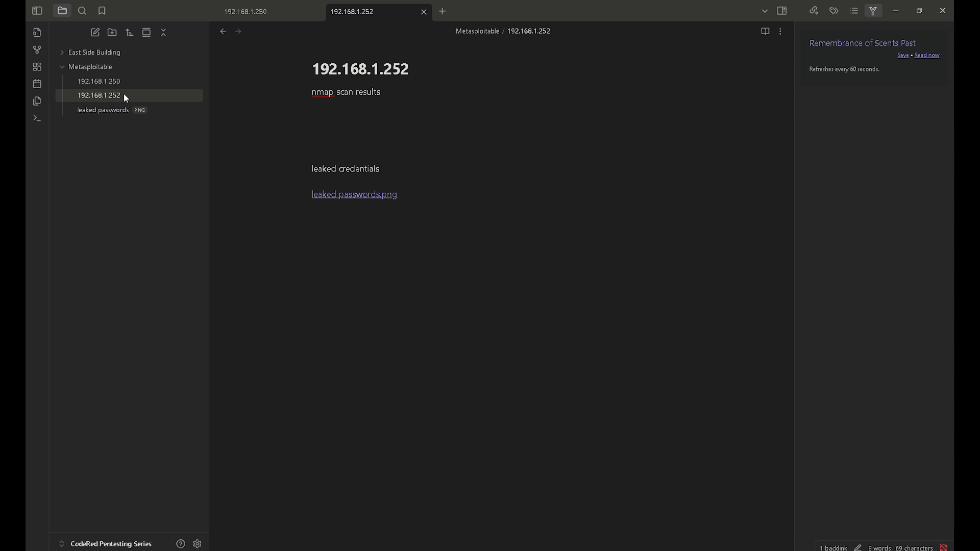
{"action": "right_click", "coordinate": [348, 273]}
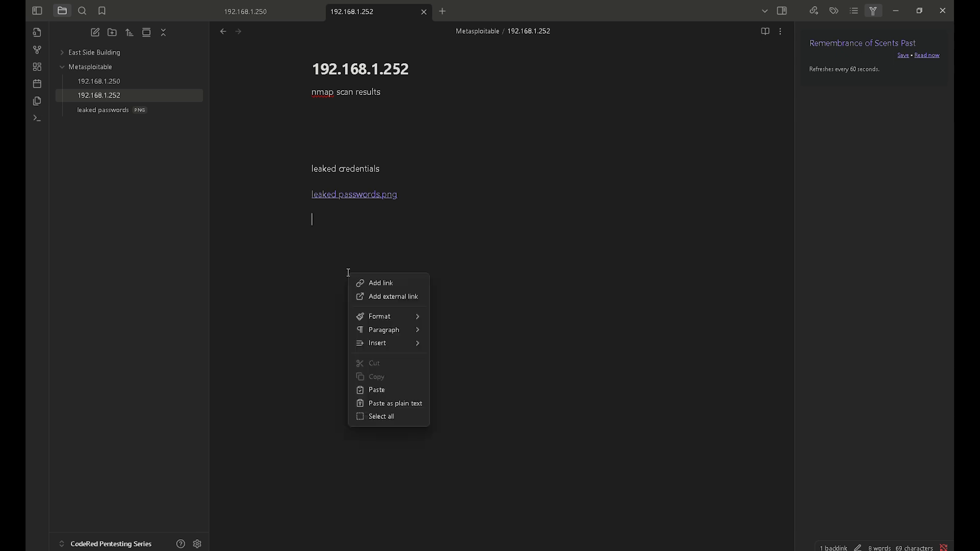
{"action": "mouse_move", "coordinate": [412, 330]}
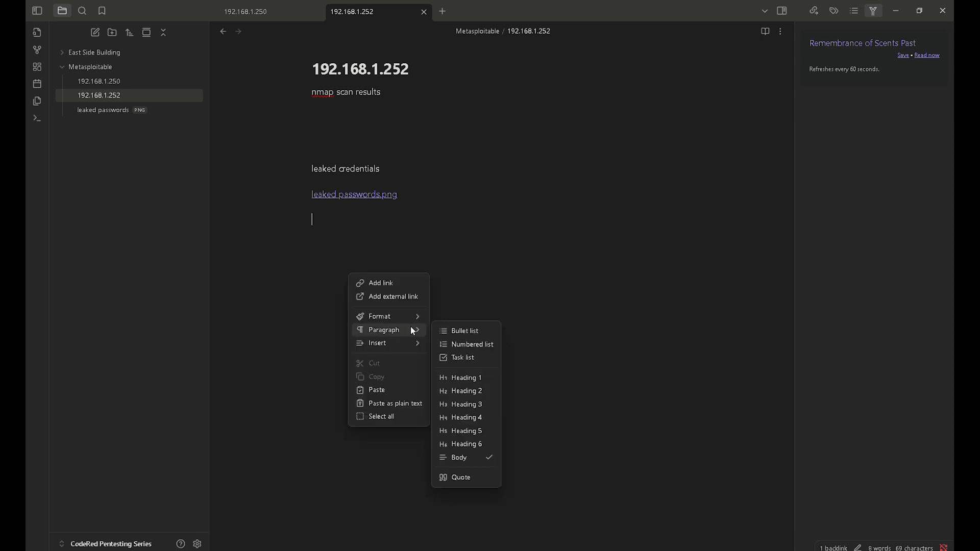
{"action": "left_click", "coordinate": [462, 358]}
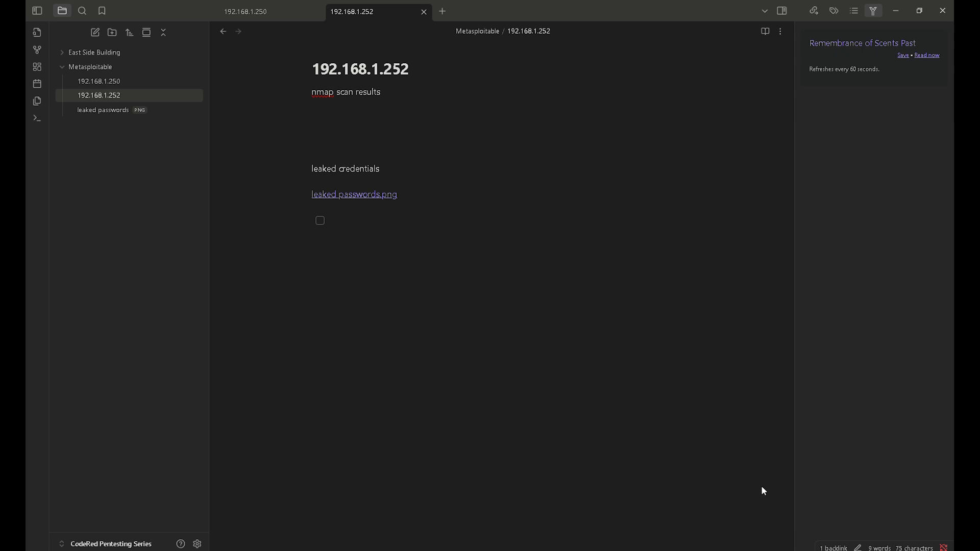
{"action": "type", "text": "nmap scans on five machin"}
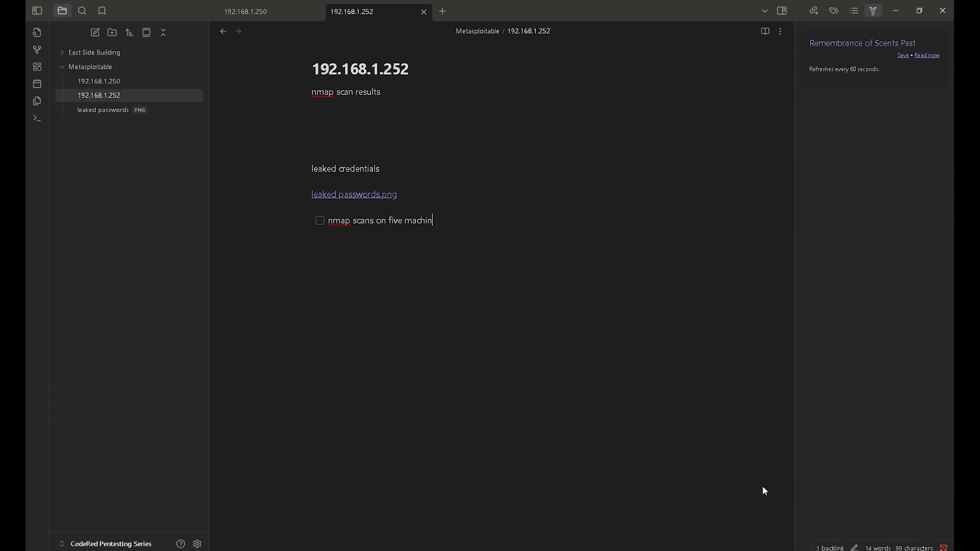
{"action": "type", "text": "es found "}
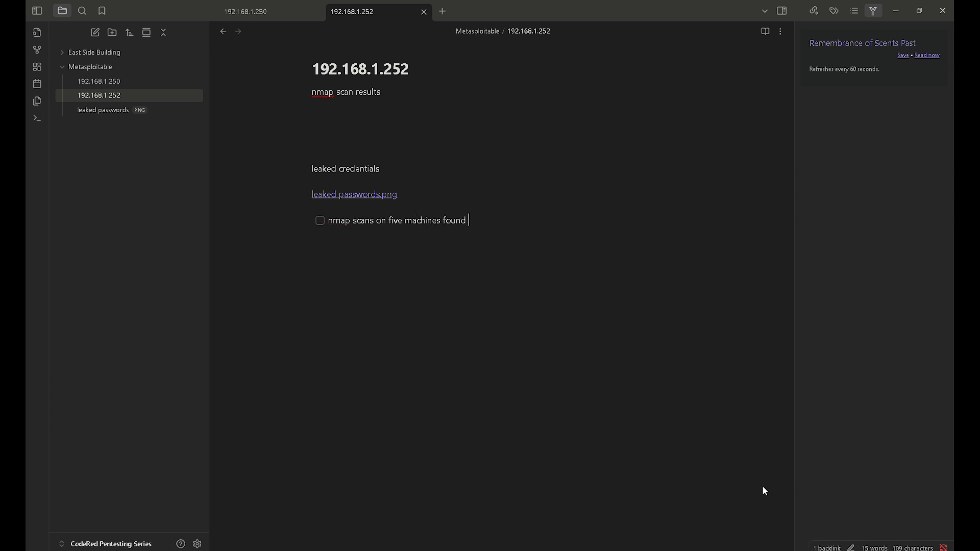
{"action": "type", "text": "in network B"}
- Add the tasks "write report of findings", "write executive summary" and "research" to the task list
{"action": "key", "text": "Return"}
{"action": "type", "text": "write report of findings"}
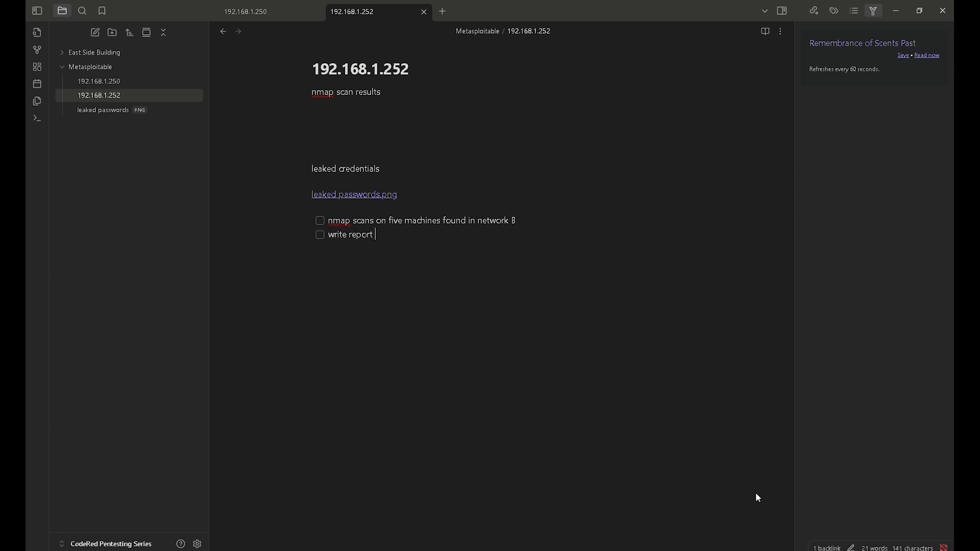
{"action": "key", "text": "Return"}
{"action": "type", "text": "write executiv"}
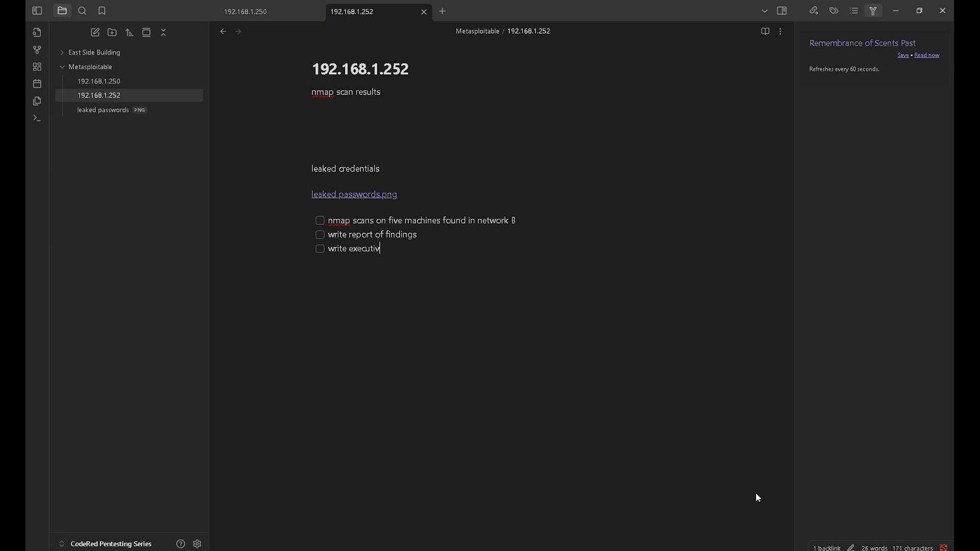
{"action": "type", "text": "e summary"}
{"action": "key", "text": "Return"}
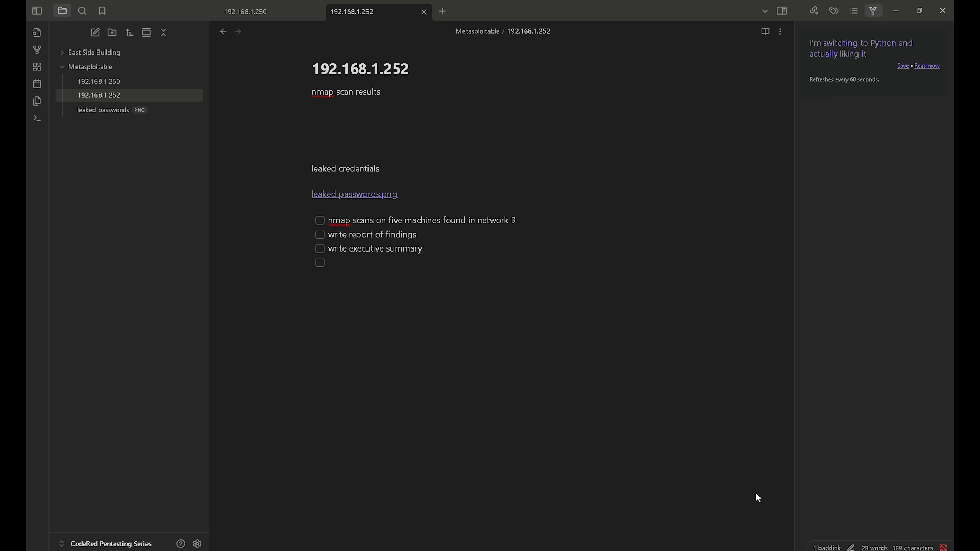
{"action": "type", "text": "research"}
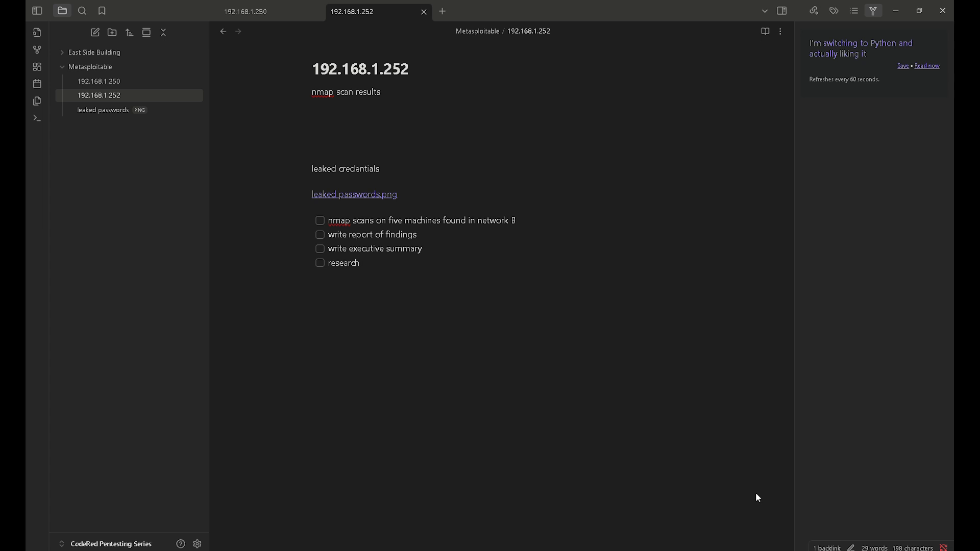